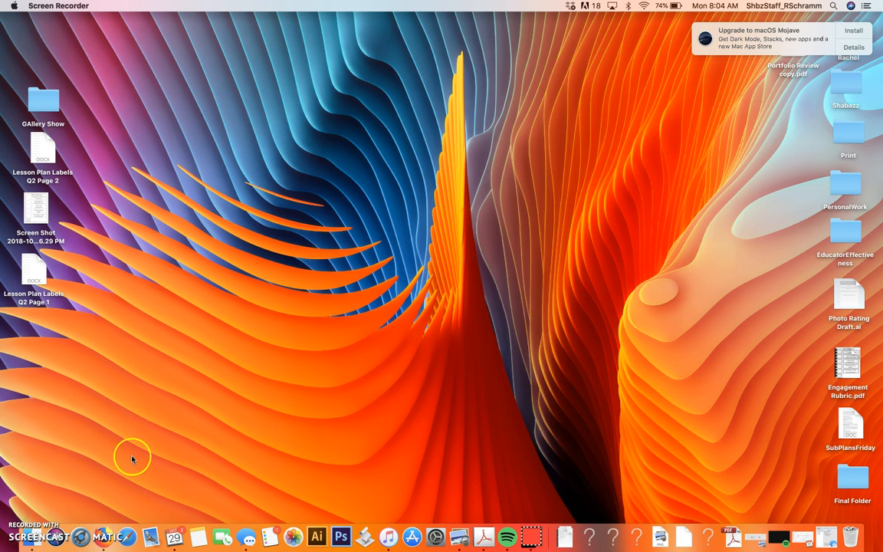
- Open iMovie and go back to the projects overview, keeping the name My Movie 8 for the open project
{"action": "left_click", "coordinate": [79, 537]}
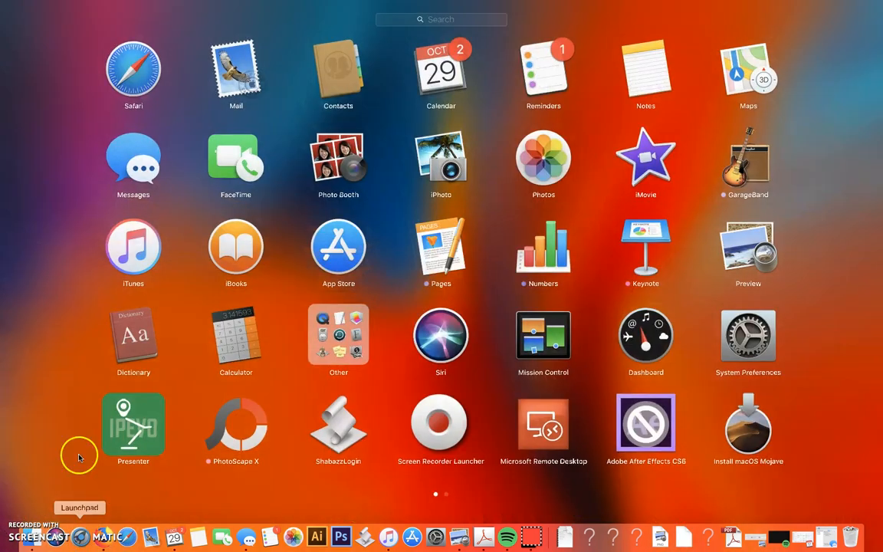
{"action": "left_click", "coordinate": [647, 159]}
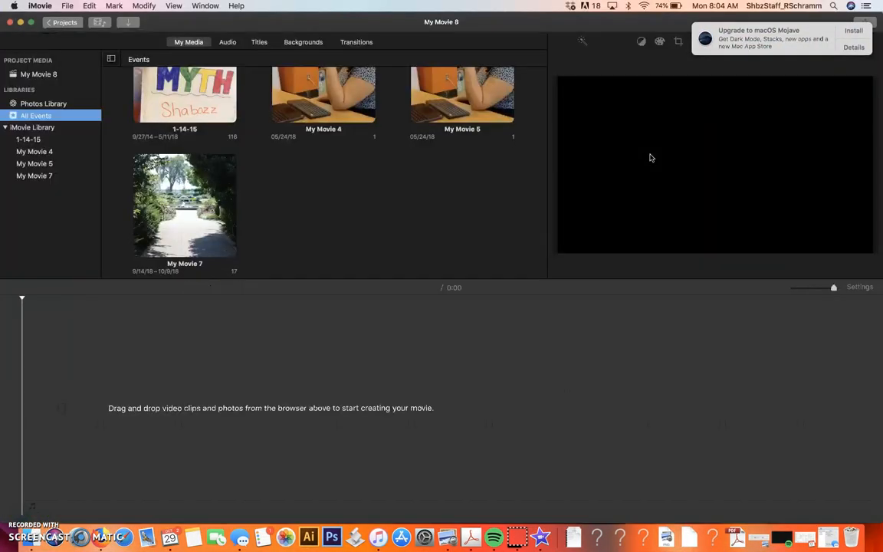
{"action": "left_click", "coordinate": [65, 23]}
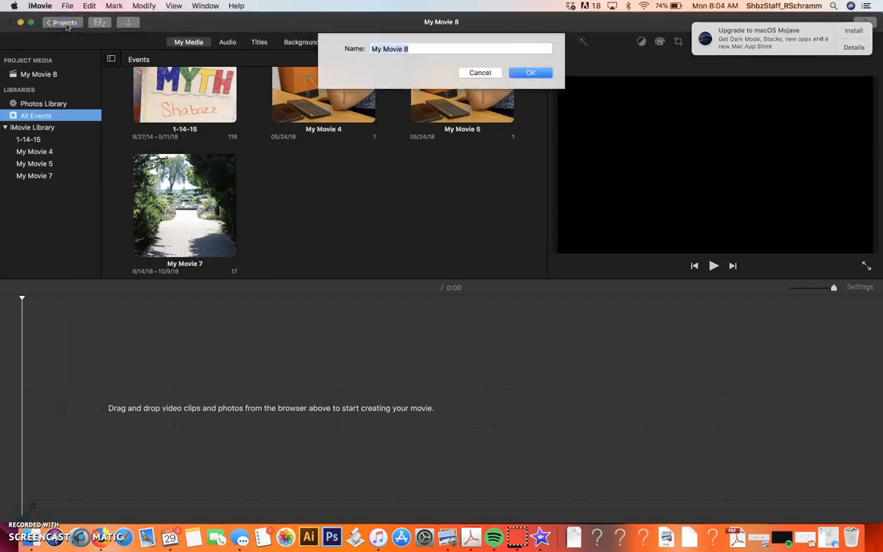
{"action": "left_click", "coordinate": [540, 72]}
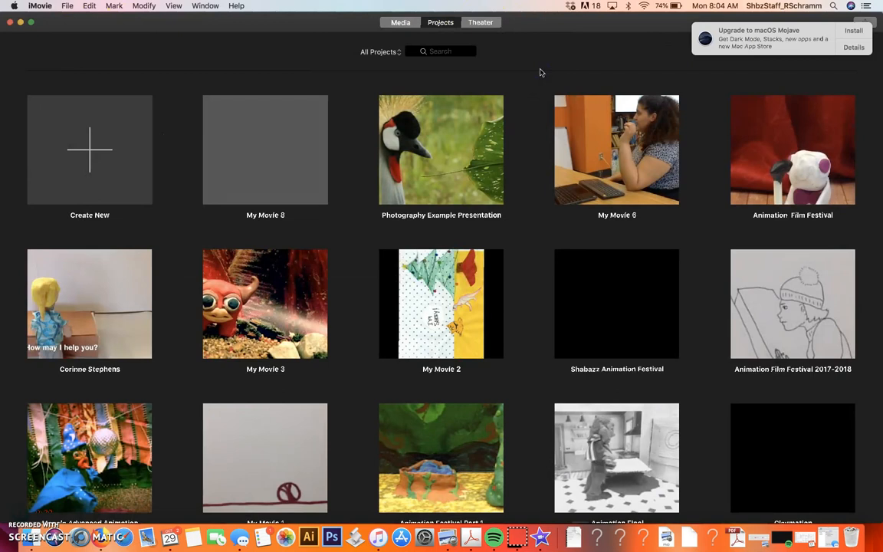
- Create a new project of the Movie type
{"action": "left_click", "coordinate": [89, 150]}
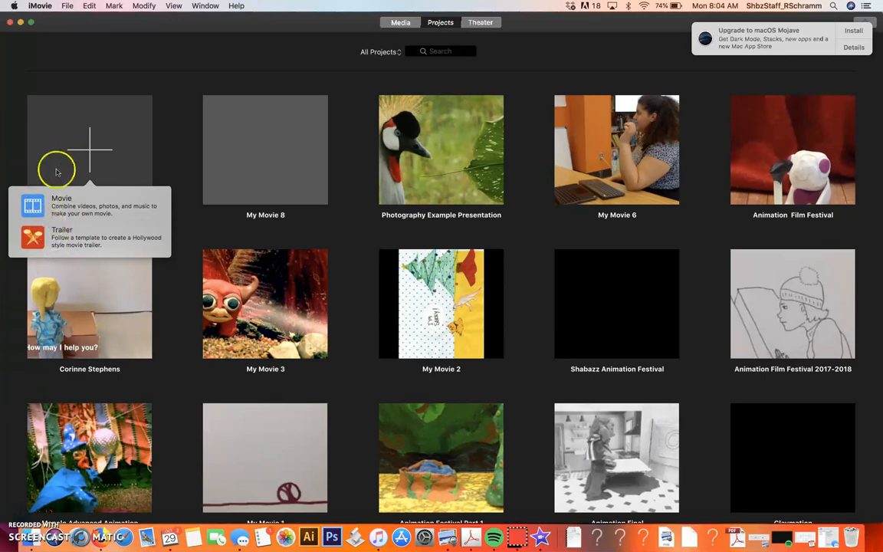
{"action": "left_click", "coordinate": [33, 207]}
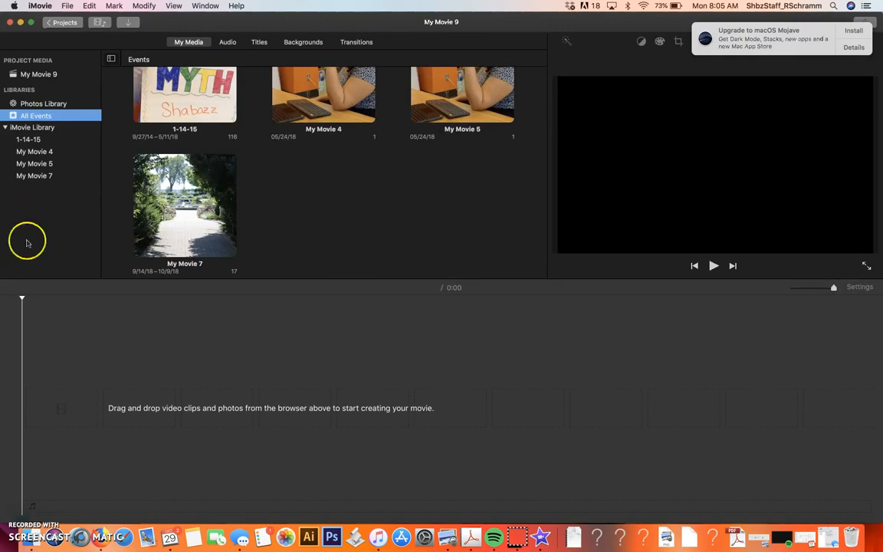
{"action": "left_click", "coordinate": [25, 336]}
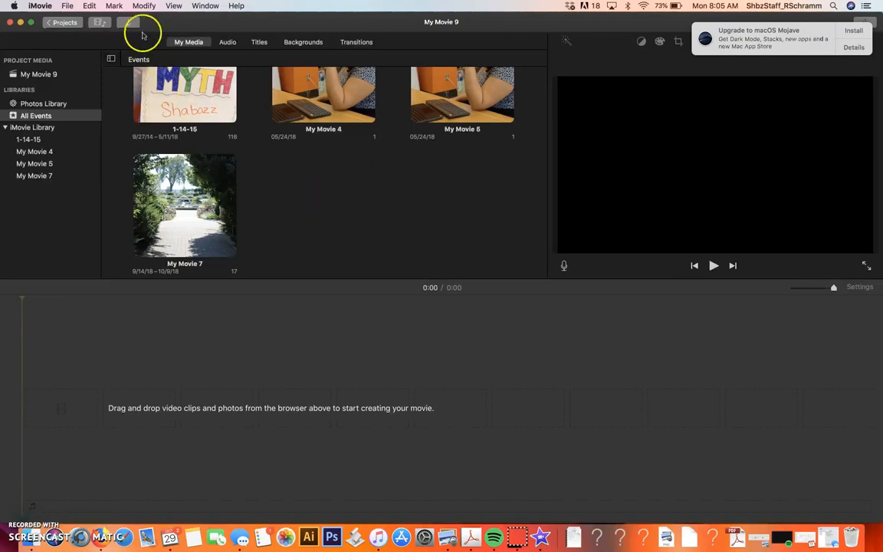
- Start a media import and browse to Final Folder on the Desktop
{"action": "left_click", "coordinate": [67, 6]}
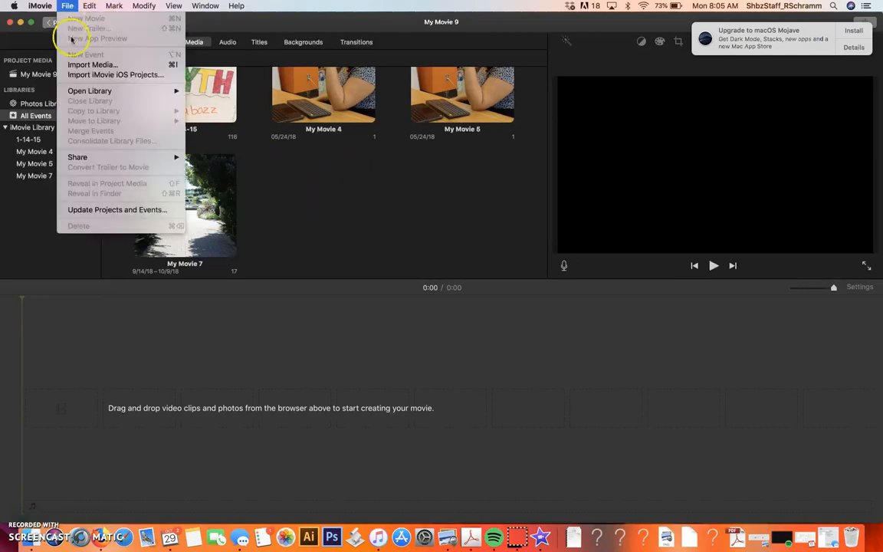
{"action": "left_click", "coordinate": [79, 401]}
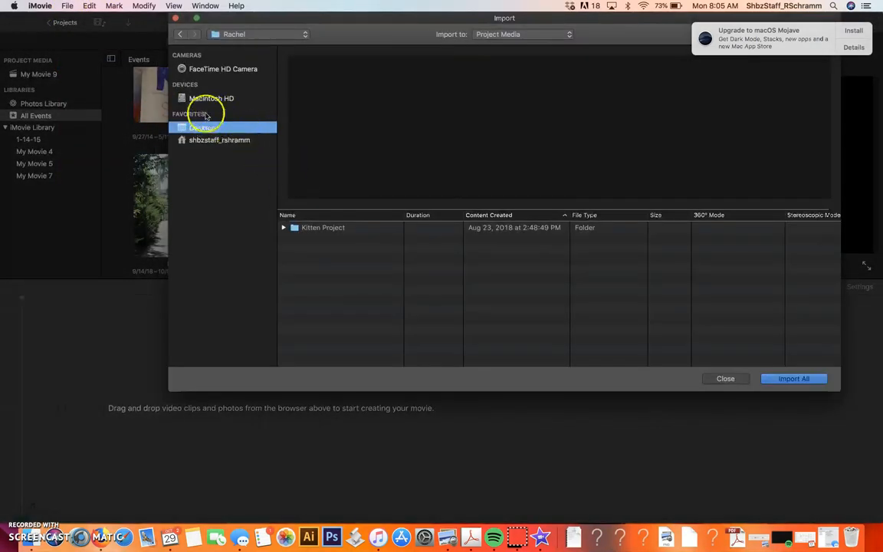
{"action": "left_click", "coordinate": [203, 101]}
{"action": "left_click", "coordinate": [205, 128]}
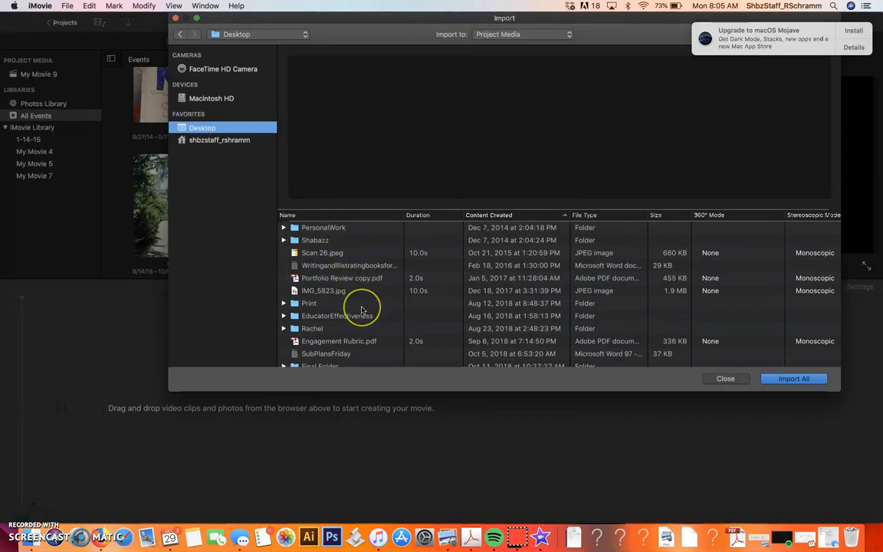
{"action": "scroll", "coordinate": [362, 309], "scroll_direction": "down", "scroll_amount": 3}
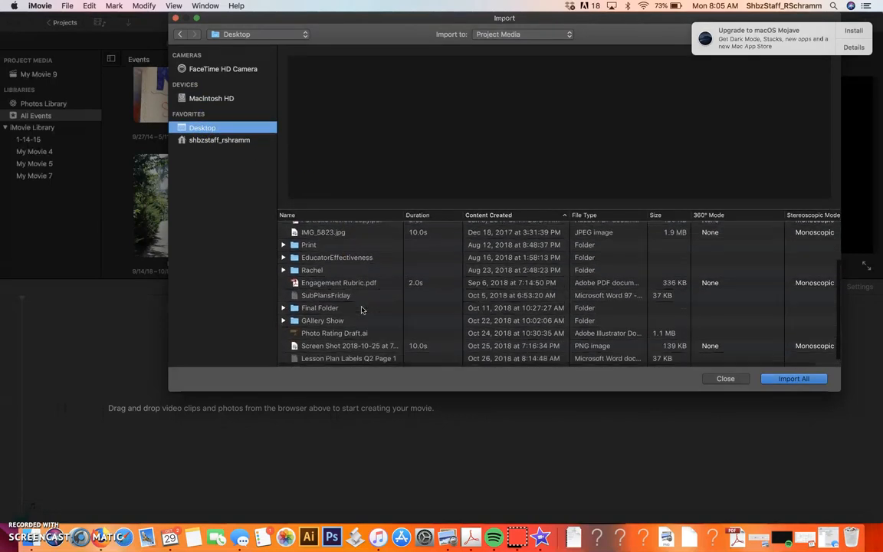
{"action": "left_click", "coordinate": [302, 306]}
{"action": "double_click", "coordinate": [302, 306]}
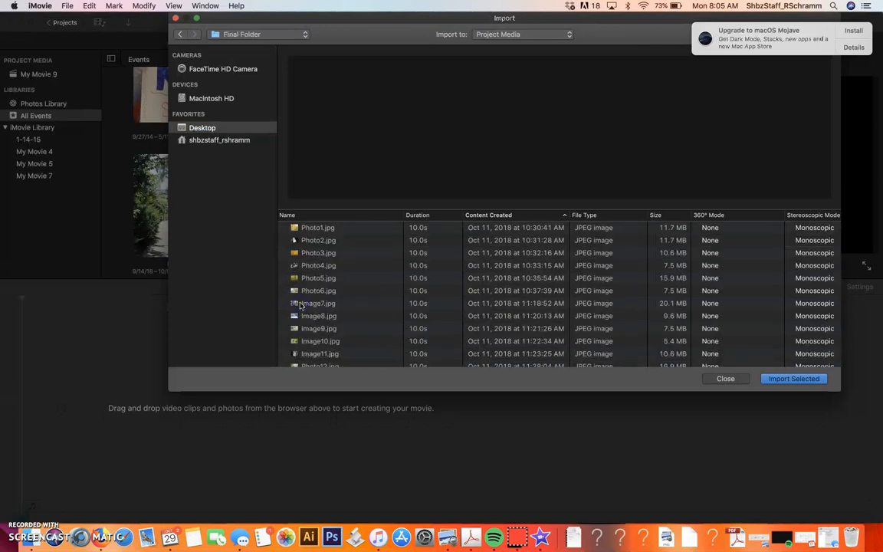
- Import all the photos in Final Folder into the new project's media
{"action": "left_click", "coordinate": [330, 228]}
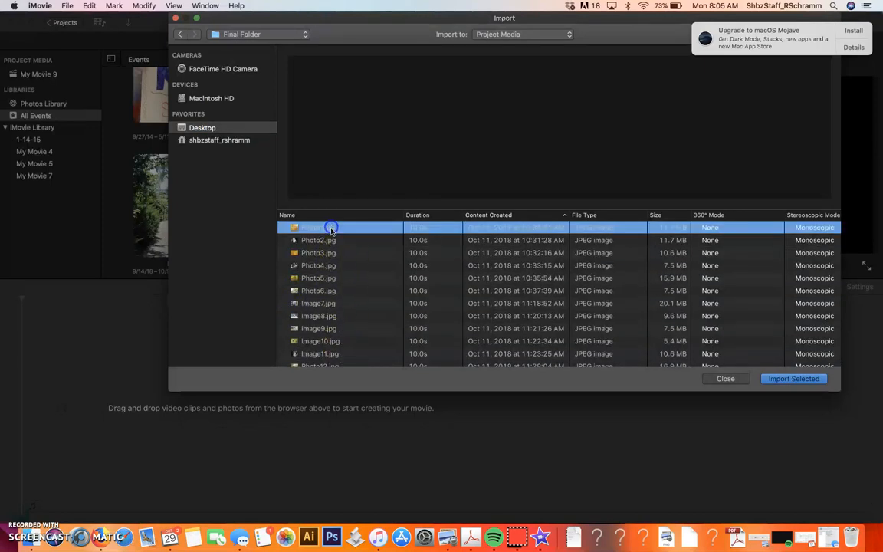
{"action": "scroll", "coordinate": [337, 259], "scroll_direction": "down", "scroll_amount": 2}
{"action": "key", "text": "super+a"}
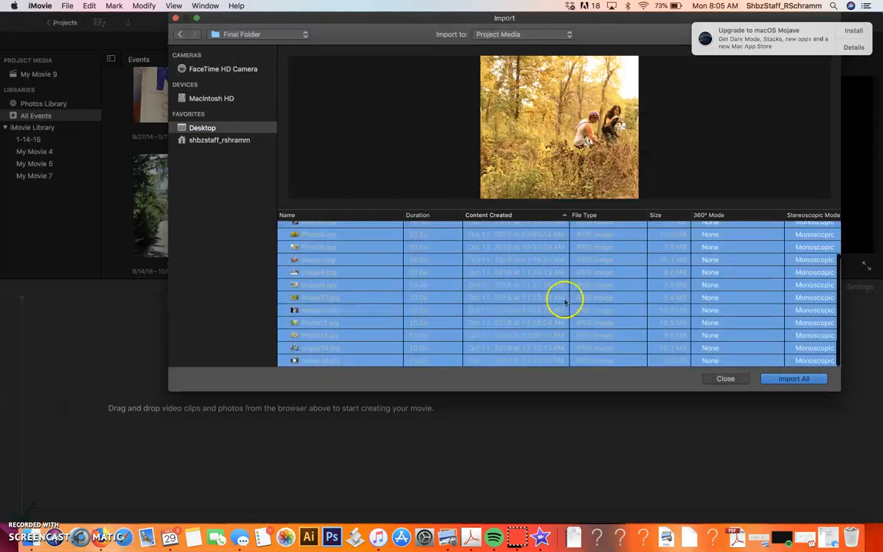
{"action": "left_click", "coordinate": [826, 380]}
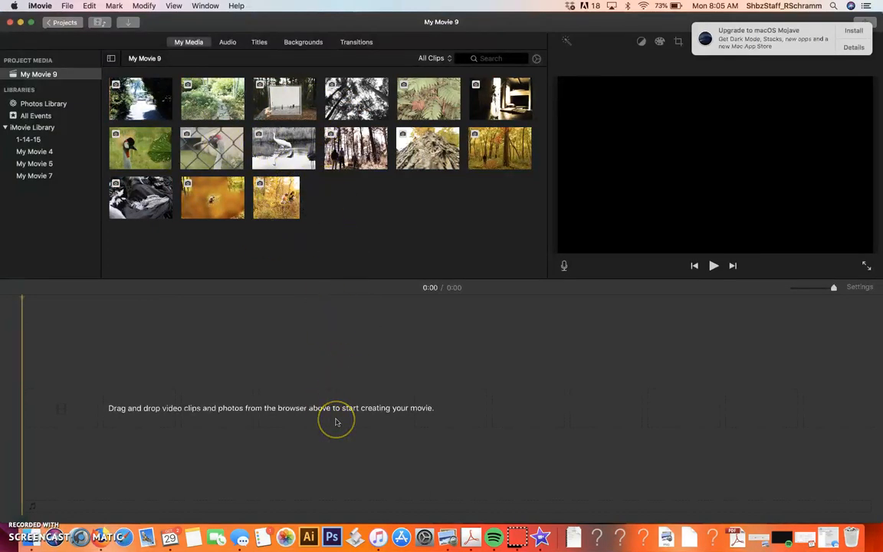
- Try to add all the imported photos to the empty timeline
{"action": "left_click", "coordinate": [138, 85]}
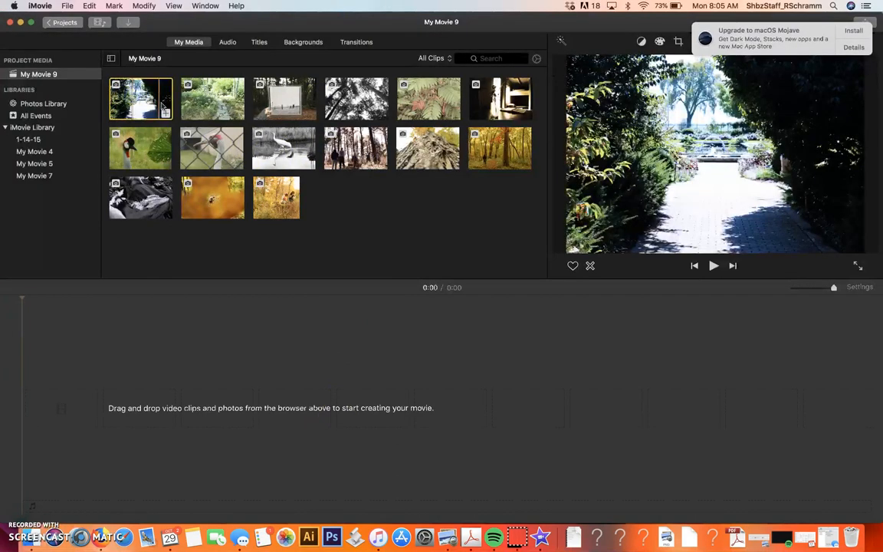
{"action": "left_click", "coordinate": [257, 178], "text": "shift"}
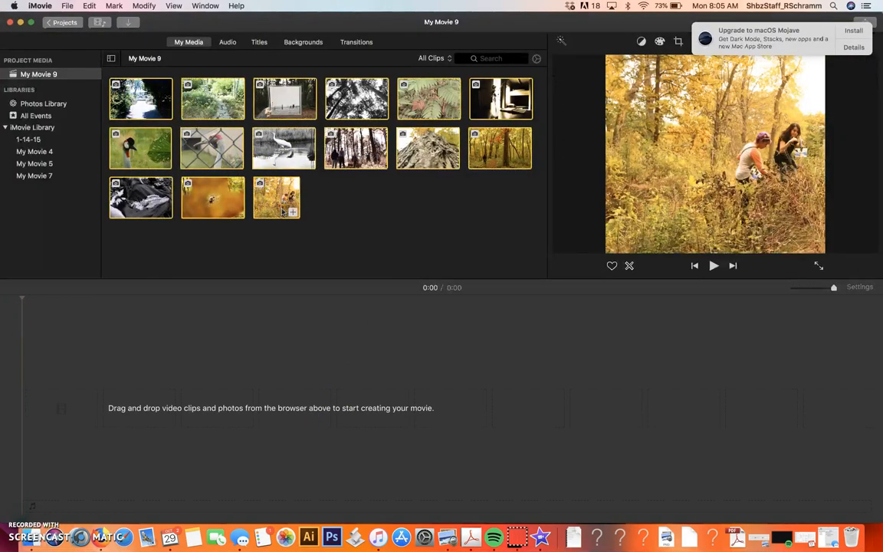
{"action": "left_click", "coordinate": [292, 214]}
{"action": "left_click", "coordinate": [339, 373]}
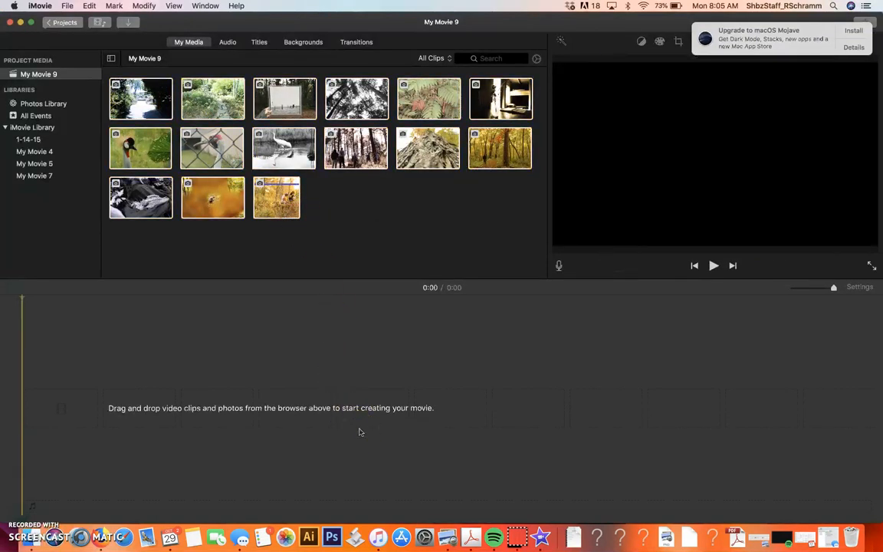
- Select every imported photo from first to last again and place them all in the timeline
{"action": "left_click", "coordinate": [138, 92]}
{"action": "left_click", "coordinate": [282, 209], "text": "shift"}
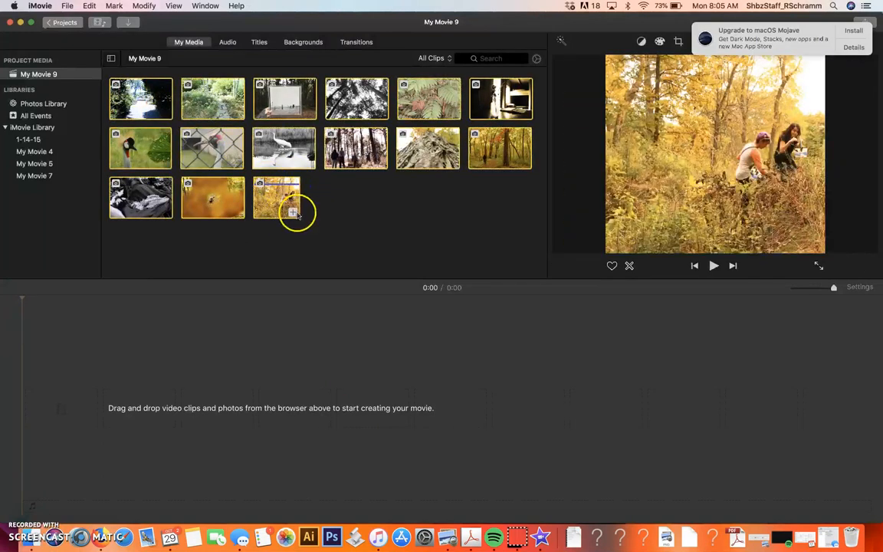
{"action": "left_click_drag", "start_coordinate": [292, 213], "coordinate": [614, 410]}
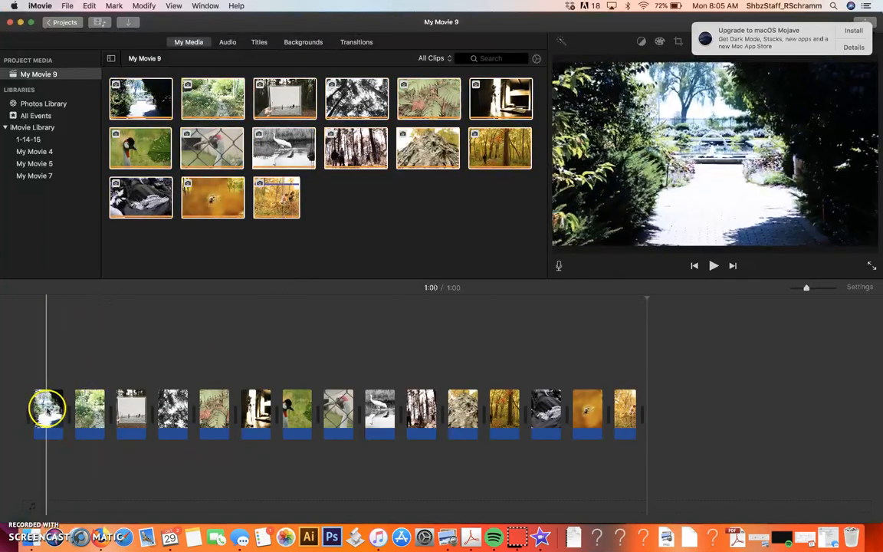
- Reorder the timeline: move the opening gateway photo to fifth place, put the crane-behind-fence photo fourth, and stop playback
{"action": "left_click_drag", "start_coordinate": [44, 408], "coordinate": [209, 410]}
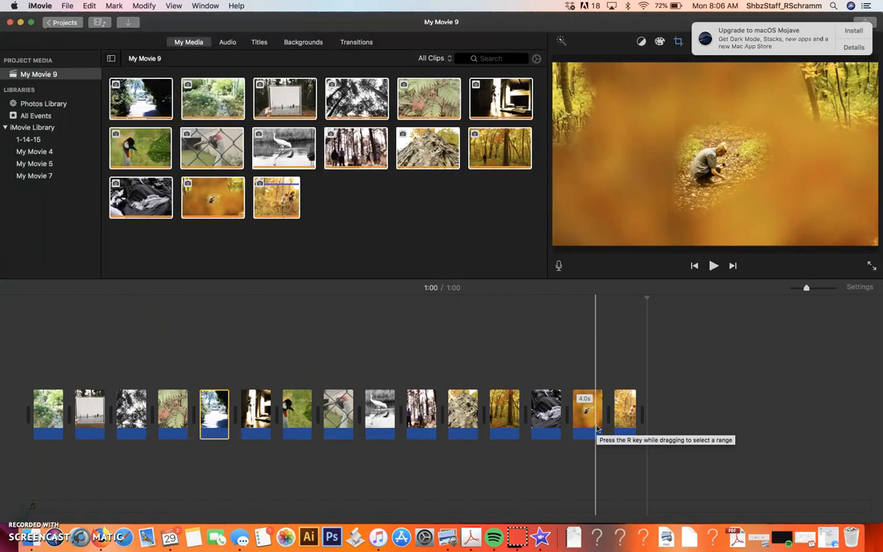
{"action": "left_click_drag", "start_coordinate": [597, 429], "coordinate": [161, 410]}
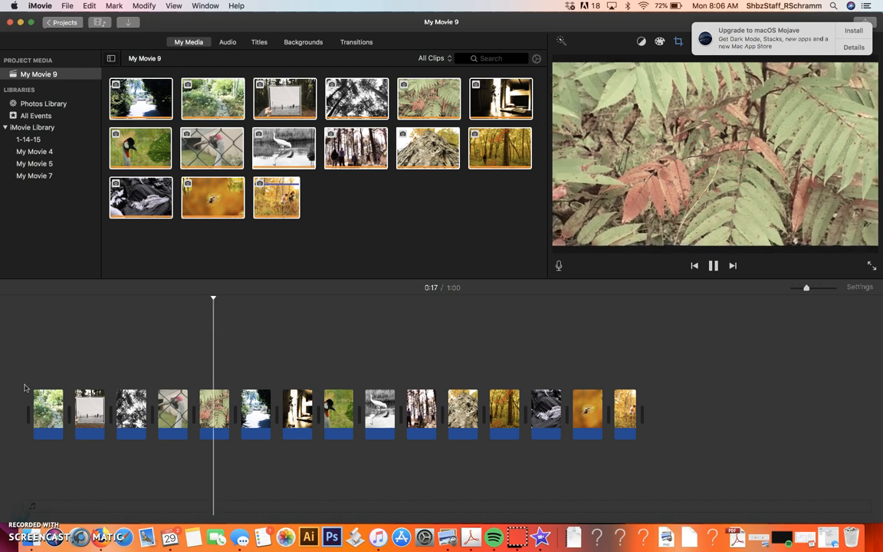
{"action": "key", "text": "space"}
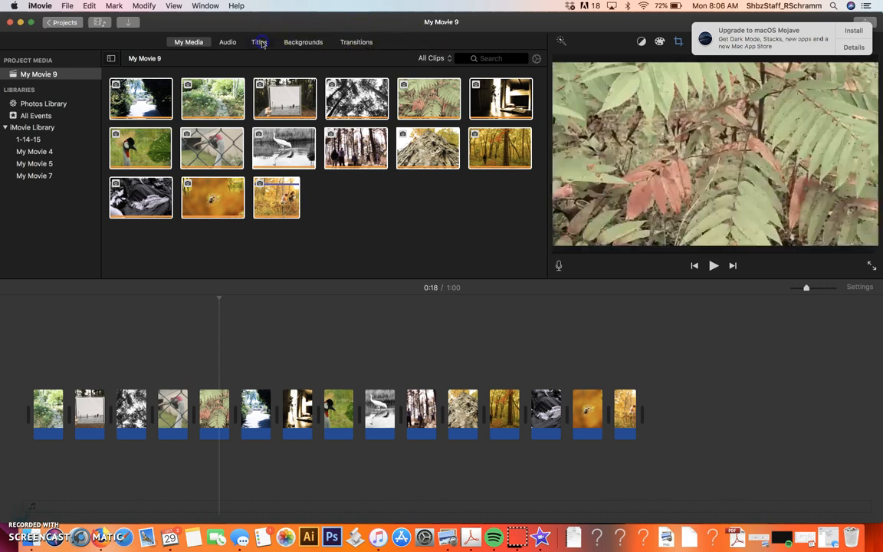
- Add the Drifting title over the first photo in the timeline
{"action": "left_click", "coordinate": [260, 43]}
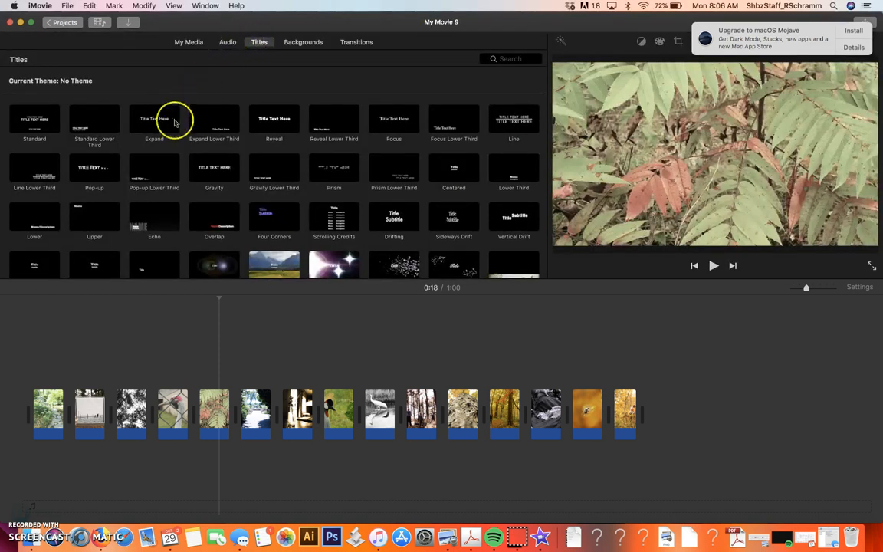
{"action": "left_click", "coordinate": [273, 168]}
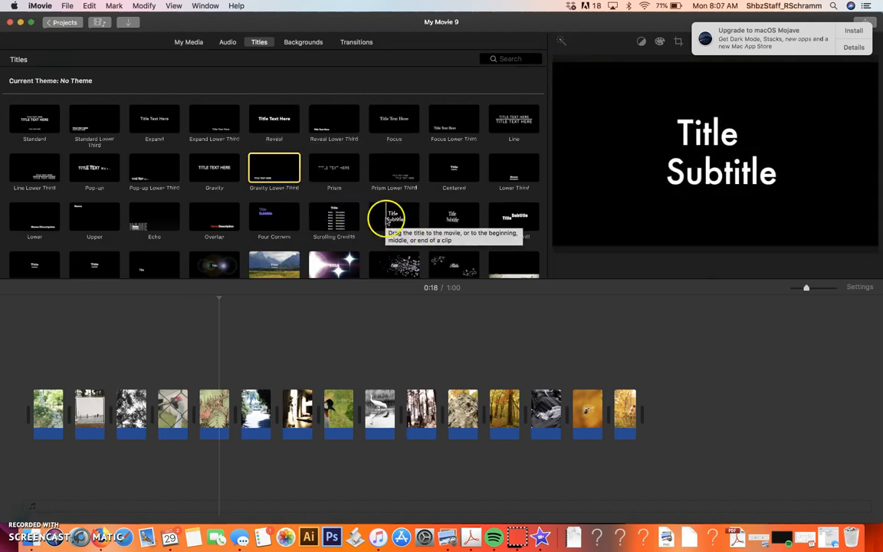
{"action": "left_click", "coordinate": [387, 221]}
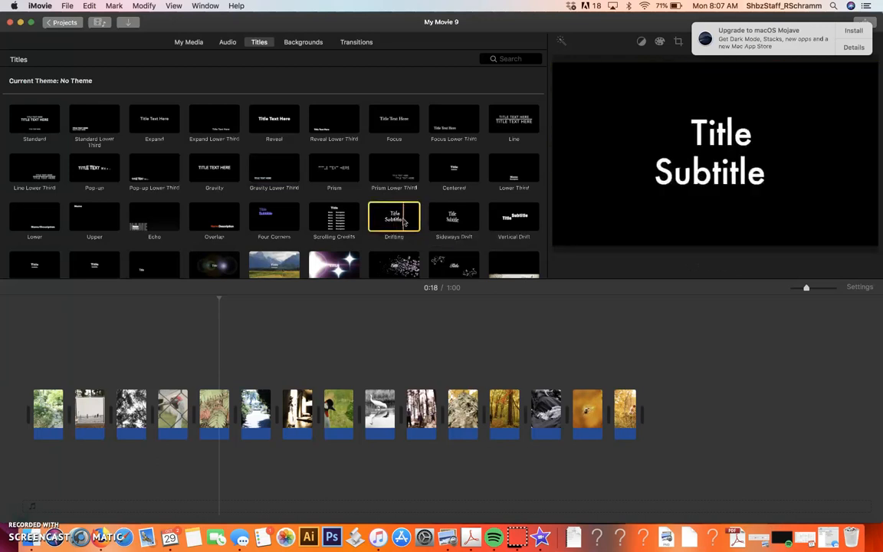
{"action": "left_click_drag", "start_coordinate": [404, 221], "coordinate": [13, 375]}
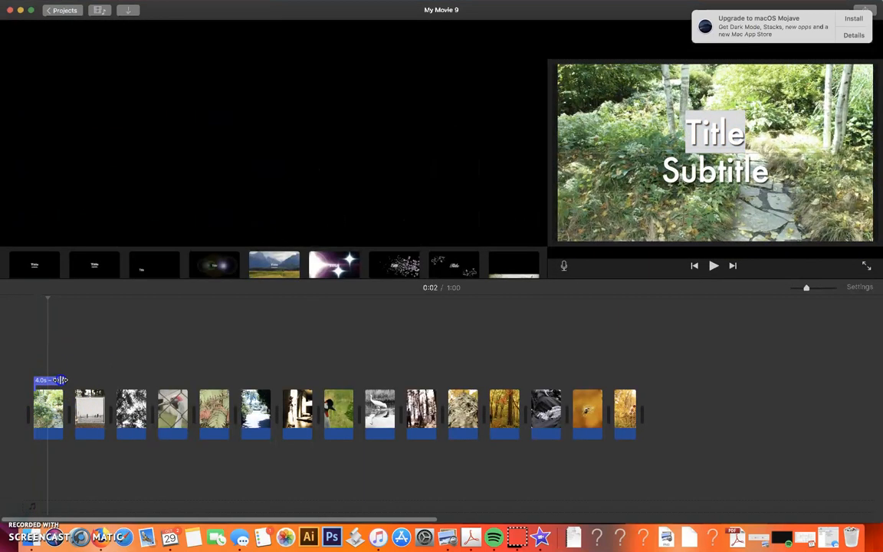
{"action": "left_click", "coordinate": [26, 381]}
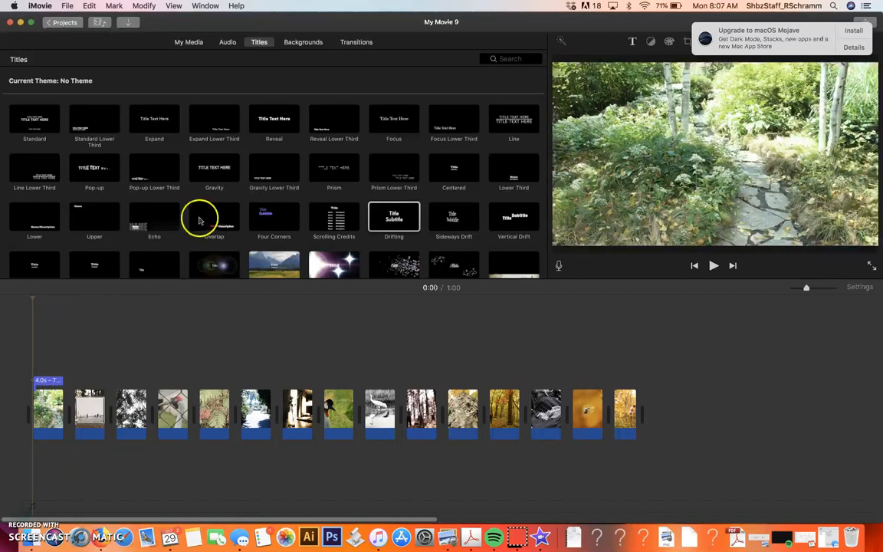
- Insert the Echo title as a standalone clip between the gateway photo and the sepia window photo
{"action": "left_click_drag", "start_coordinate": [153, 217], "coordinate": [299, 406]}
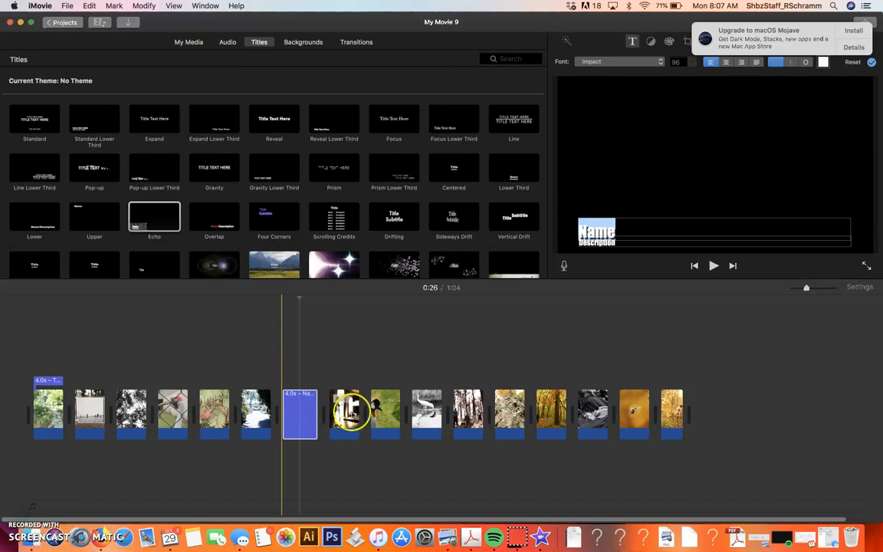
{"action": "left_click", "coordinate": [240, 338]}
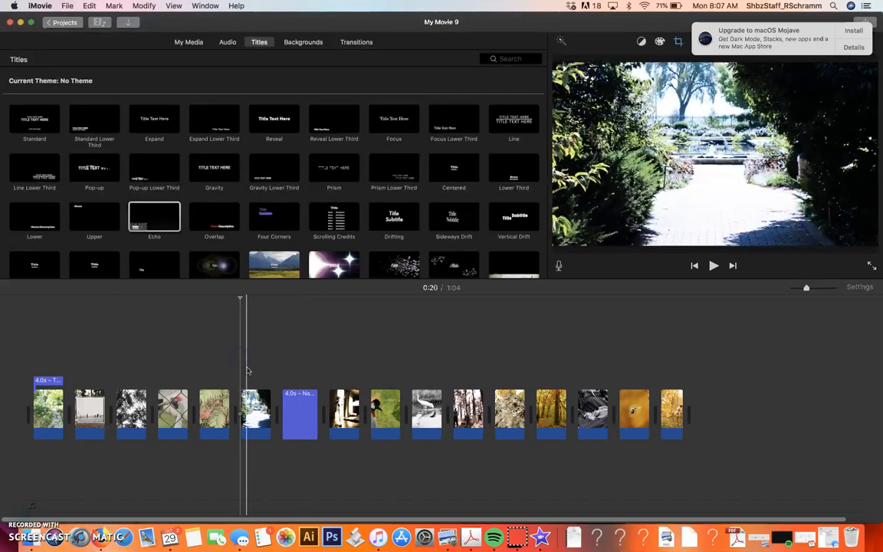
{"action": "left_click", "coordinate": [276, 368]}
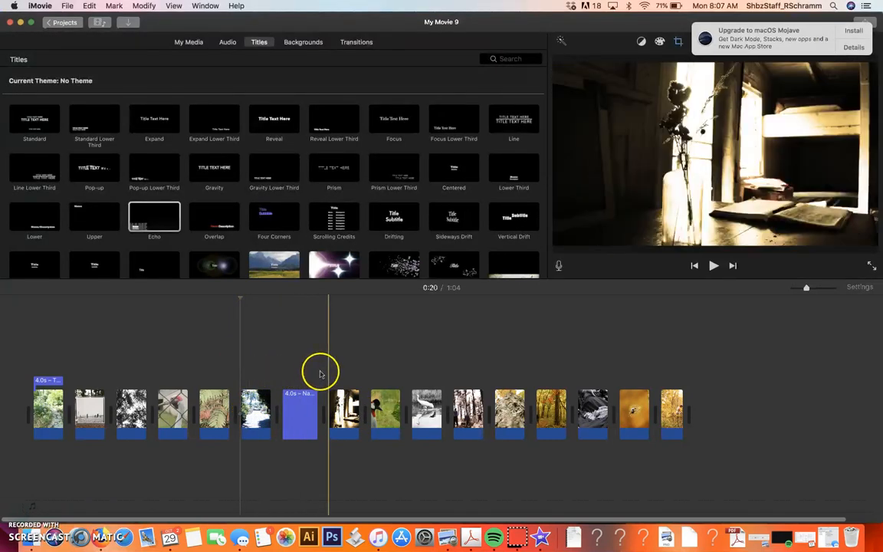
- Delete the standalone Echo title clip and the Drifting title over the first photo
{"action": "left_click", "coordinate": [310, 436]}
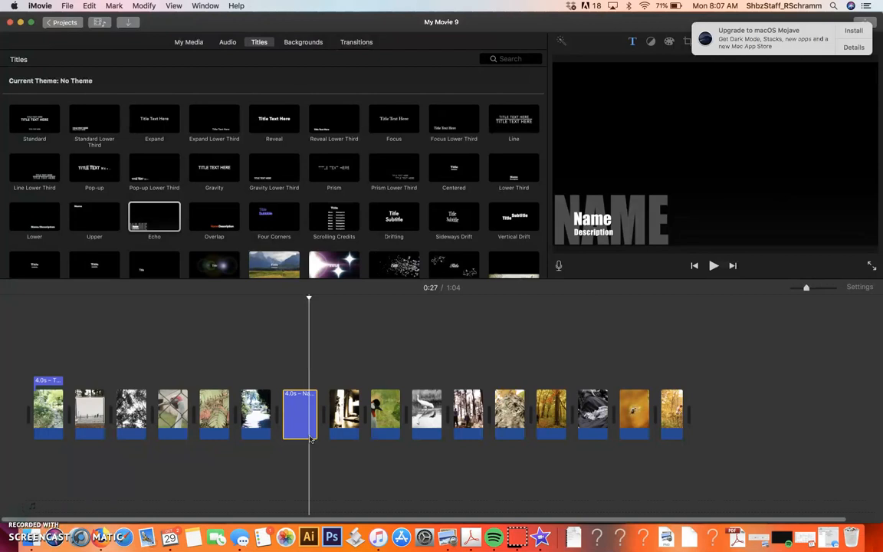
{"action": "key", "text": "Delete"}
{"action": "left_click", "coordinate": [282, 435]}
{"action": "left_click", "coordinate": [46, 379]}
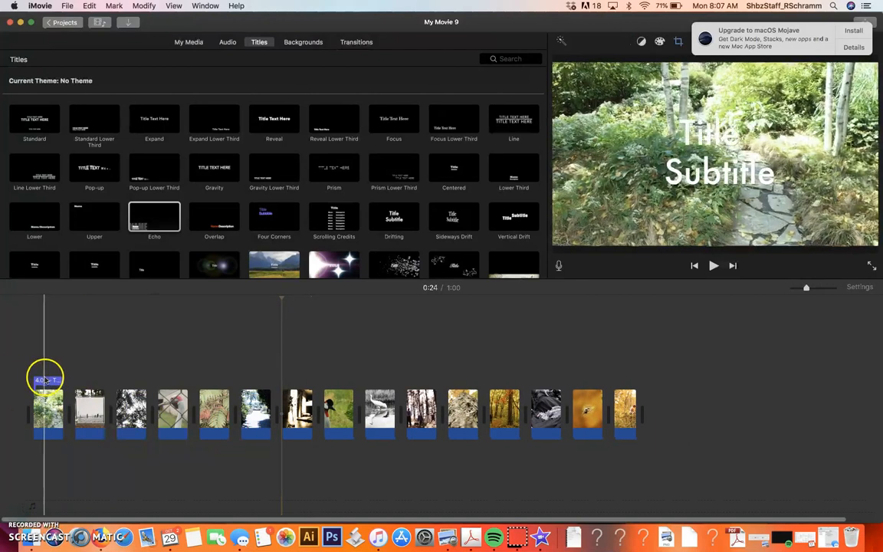
{"action": "key", "text": "Delete"}
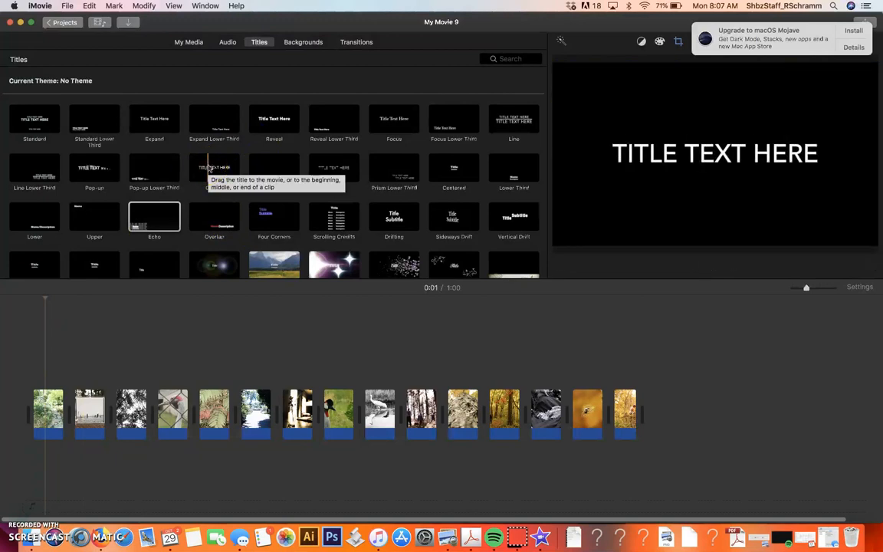
- Insert the Gravity title as a standalone clip before the first photo and select it
{"action": "left_click_drag", "start_coordinate": [209, 168], "coordinate": [31, 403]}
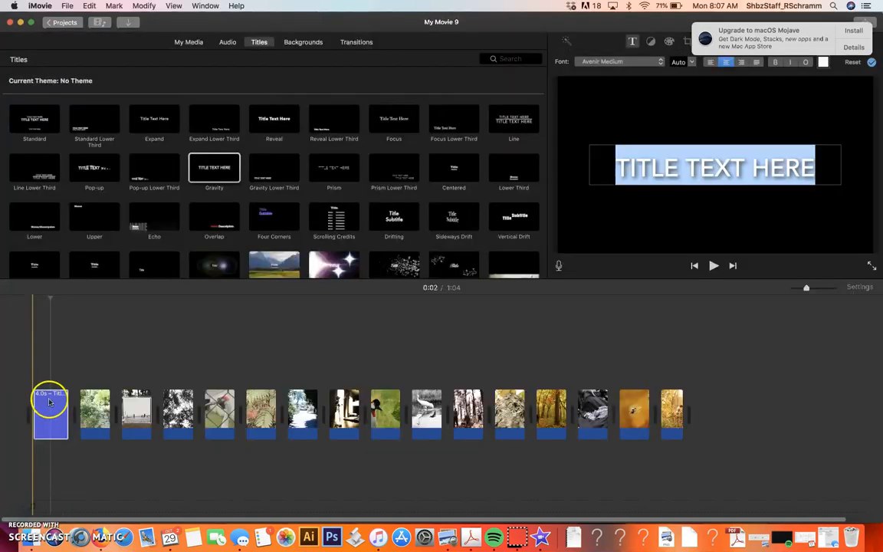
{"action": "left_click", "coordinate": [128, 415]}
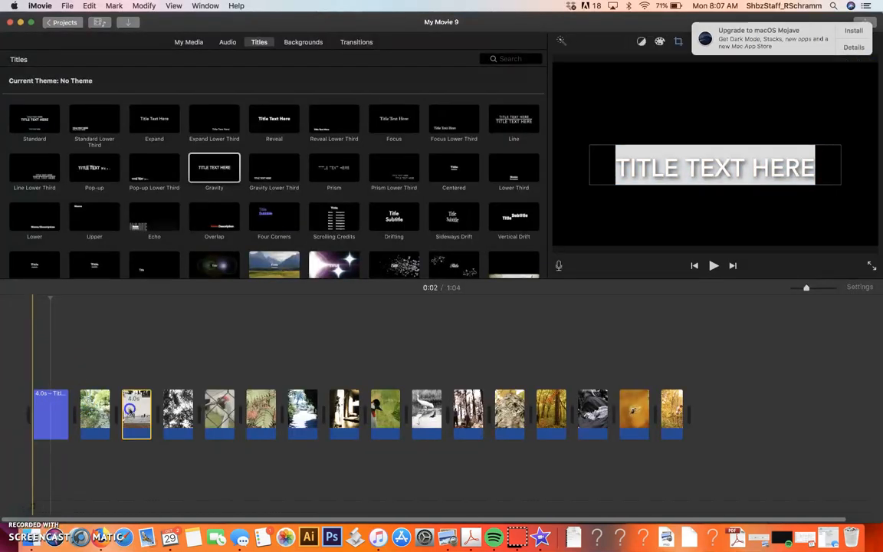
{"action": "left_click", "coordinate": [55, 415]}
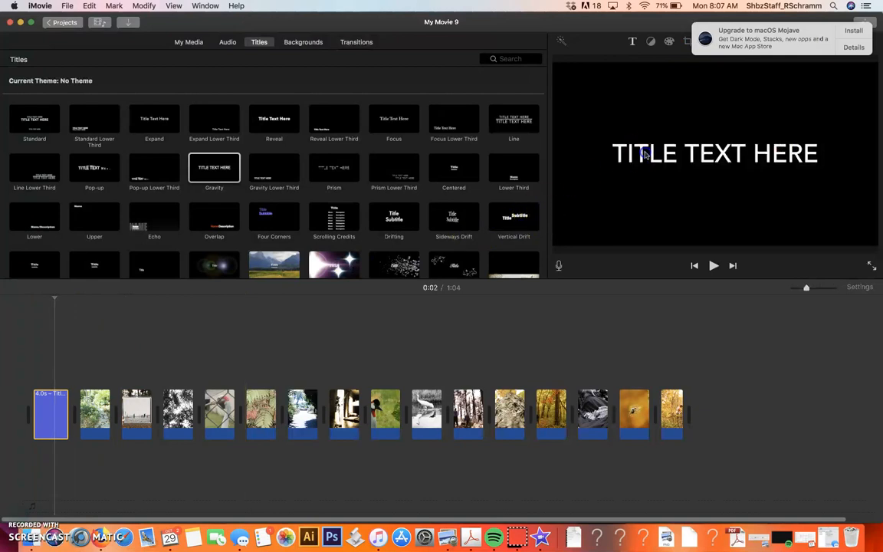
- Try to replace the opening Gravity title's placeholder text with PHOTO PRESENTATION
{"action": "double_click", "coordinate": [35, 406]}
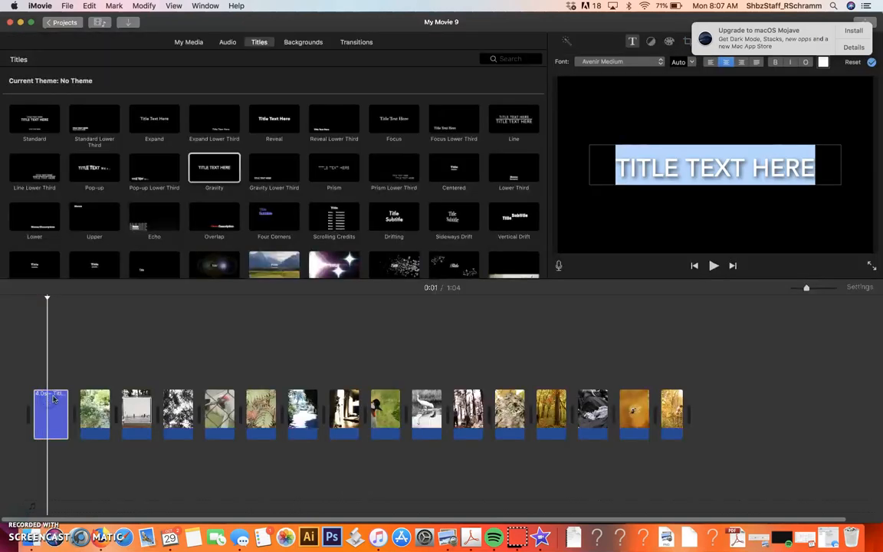
{"action": "left_click_drag", "start_coordinate": [611, 173], "coordinate": [831, 174]}
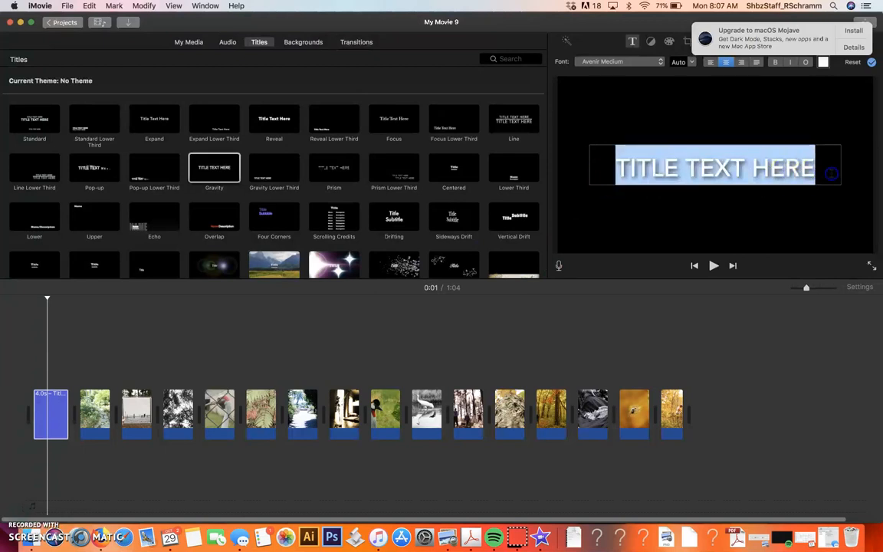
{"action": "type", "text": "PHOTO PRESE"}
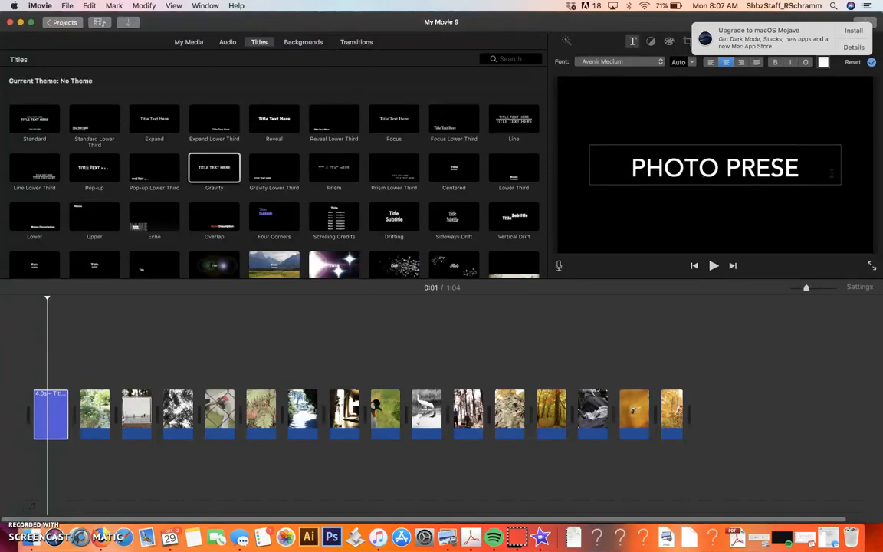
{"action": "key", "text": "BackSpace"}
{"action": "type", "text": "ENTATION"}
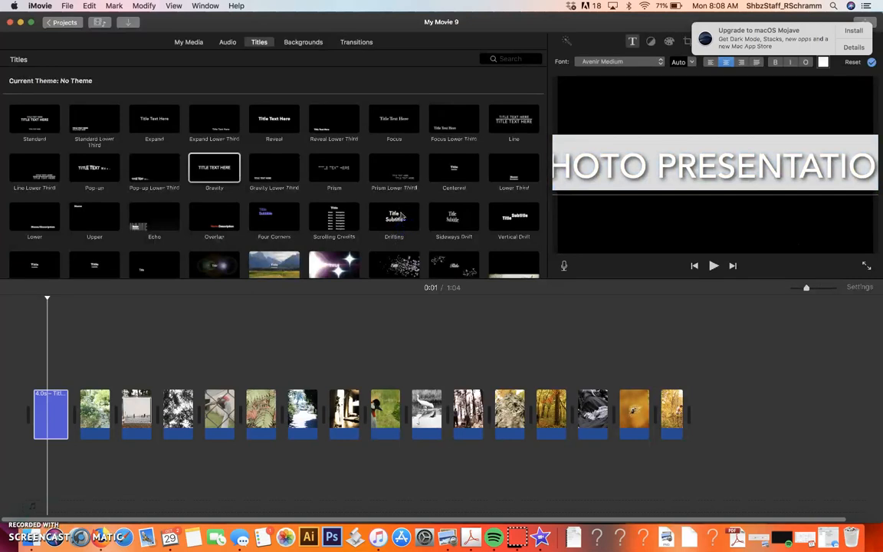
- Insert the Drifting title as a standalone clip between the Gravity title and the first photo
{"action": "left_click", "coordinate": [395, 168]}
{"action": "left_click", "coordinate": [399, 221]}
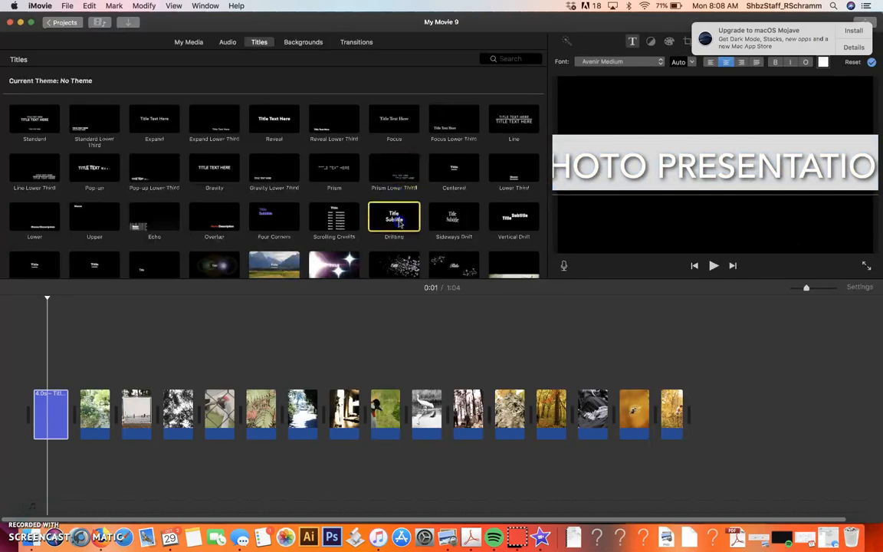
{"action": "left_click_drag", "start_coordinate": [402, 211], "coordinate": [83, 414]}
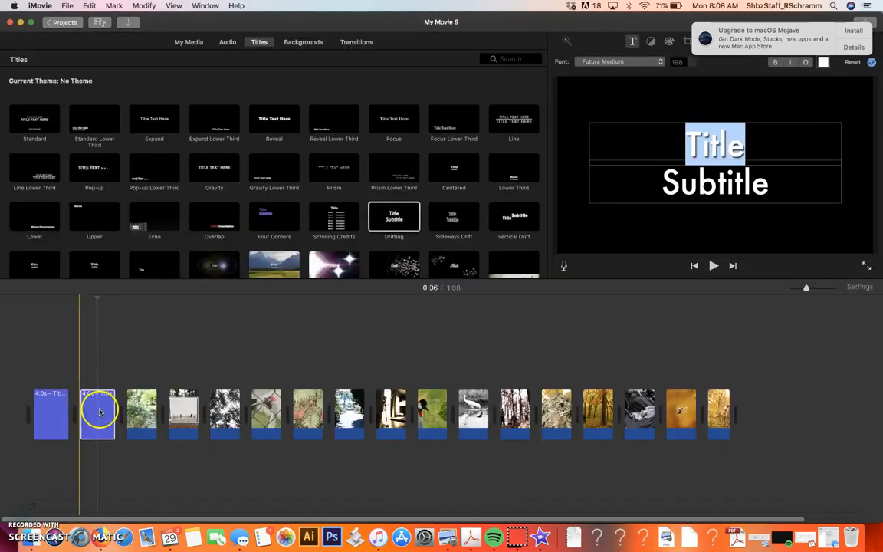
{"action": "left_click", "coordinate": [105, 420]}
{"action": "left_click", "coordinate": [227, 418]}
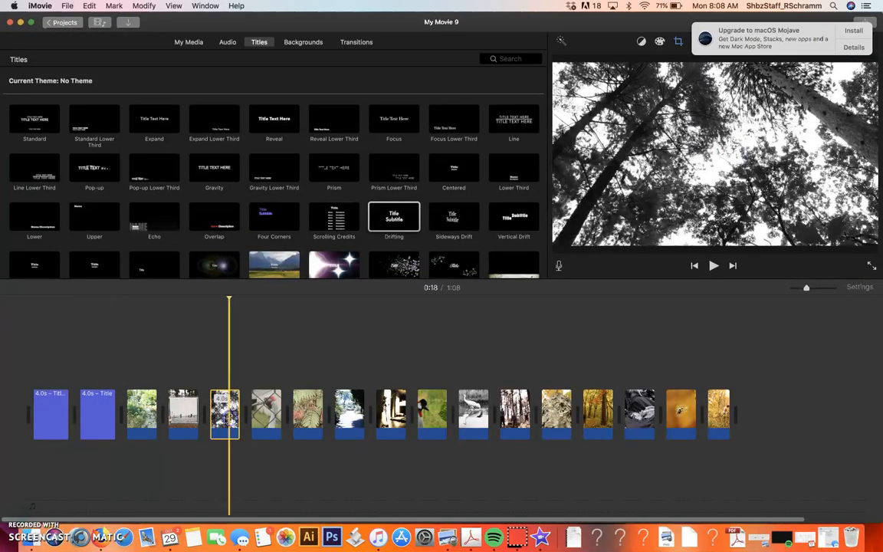
{"action": "left_click", "coordinate": [101, 379]}
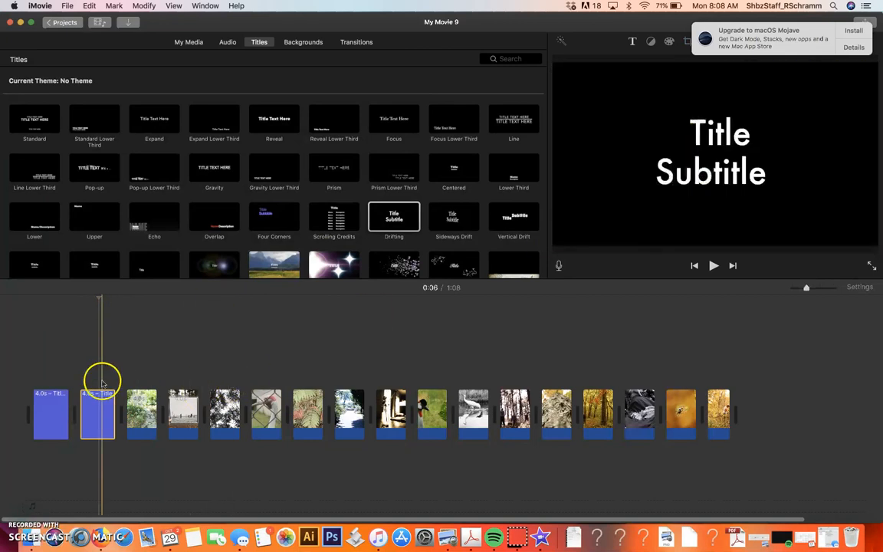
- Set the Drifting title's text to Land on the title line and Ethic on the subtitle line
{"action": "left_click", "coordinate": [103, 402]}
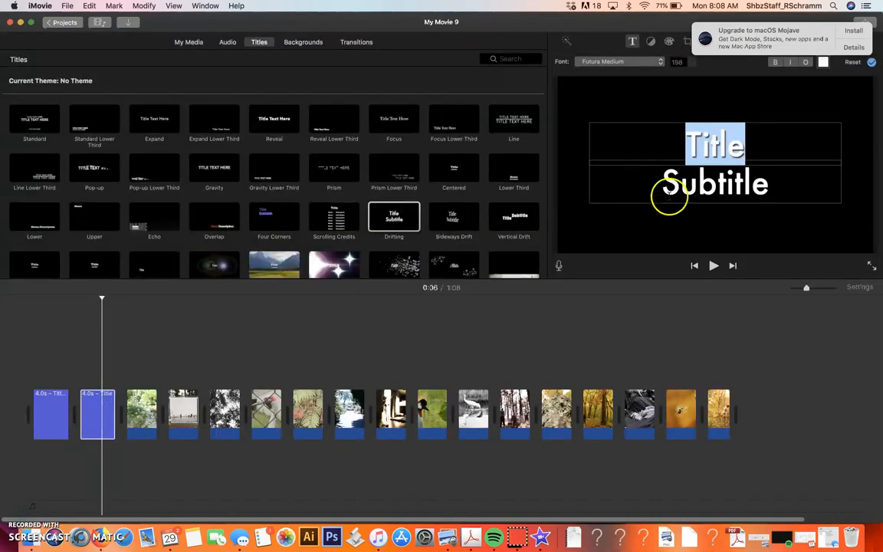
{"action": "left_click", "coordinate": [641, 153]}
{"action": "left_click_drag", "start_coordinate": [754, 144], "coordinate": [647, 144]}
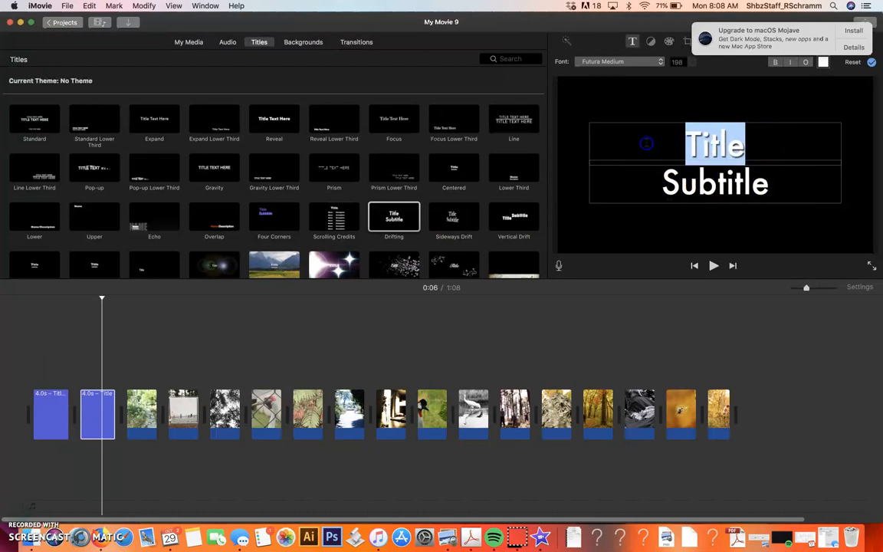
{"action": "type", "text": "Land"}
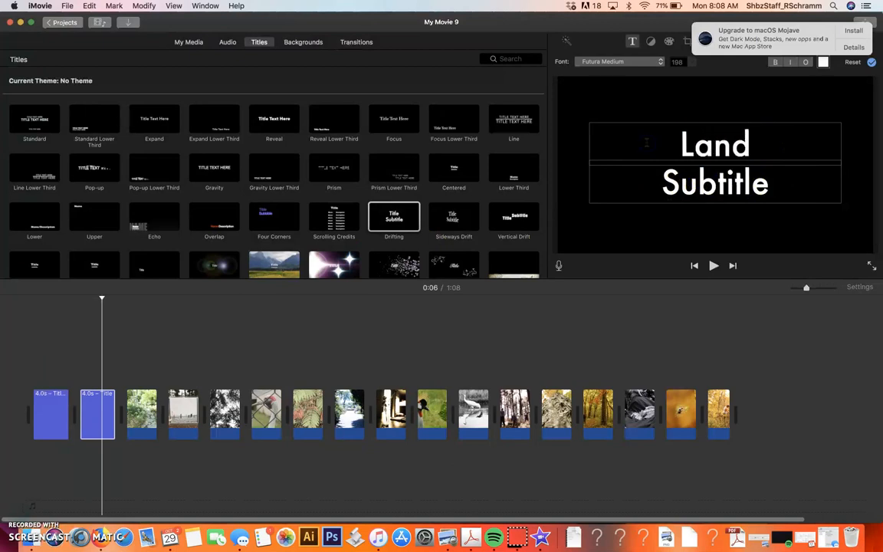
{"action": "left_click_drag", "start_coordinate": [751, 185], "coordinate": [768, 194]}
{"action": "double_click", "coordinate": [765, 193]}
{"action": "type", "text": "Ethic"}
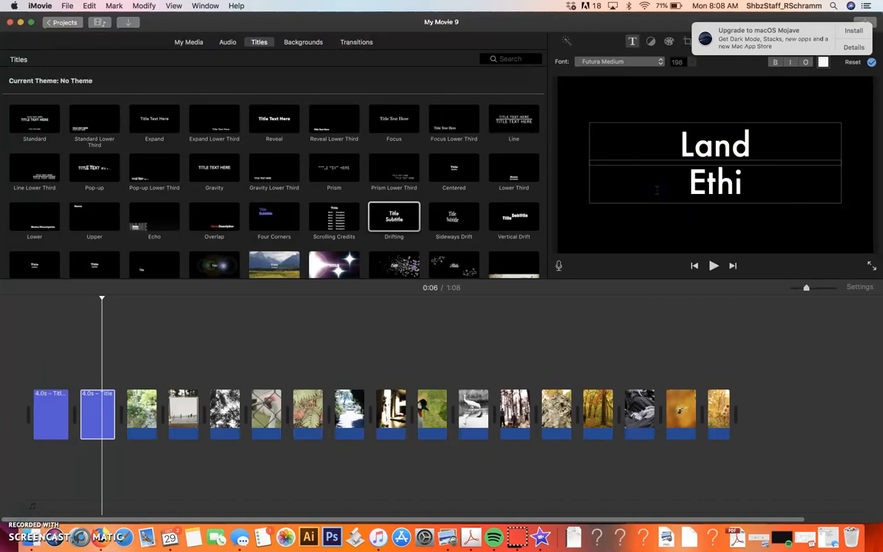
- Replace the opening Gravity title's placeholder text with PHOTO PRESENTATION and apply it
{"action": "left_click", "coordinate": [31, 355]}
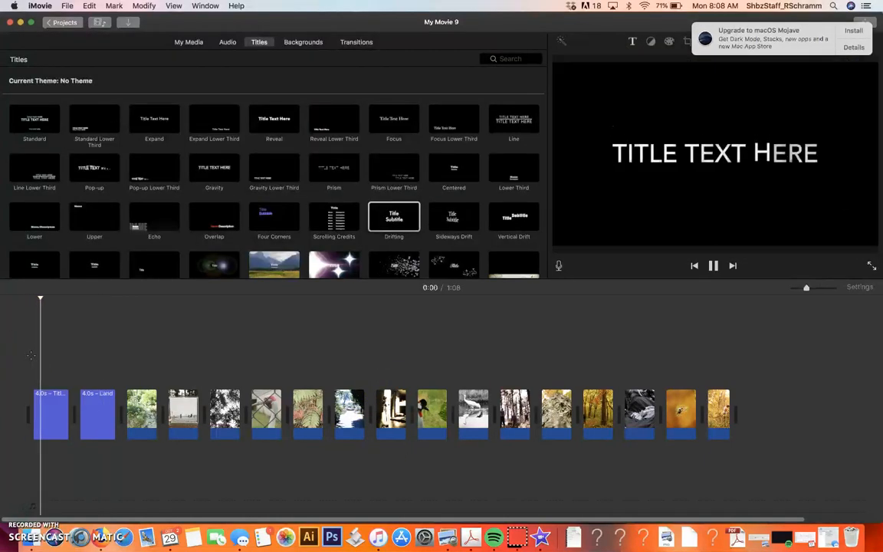
{"action": "left_click", "coordinate": [56, 414]}
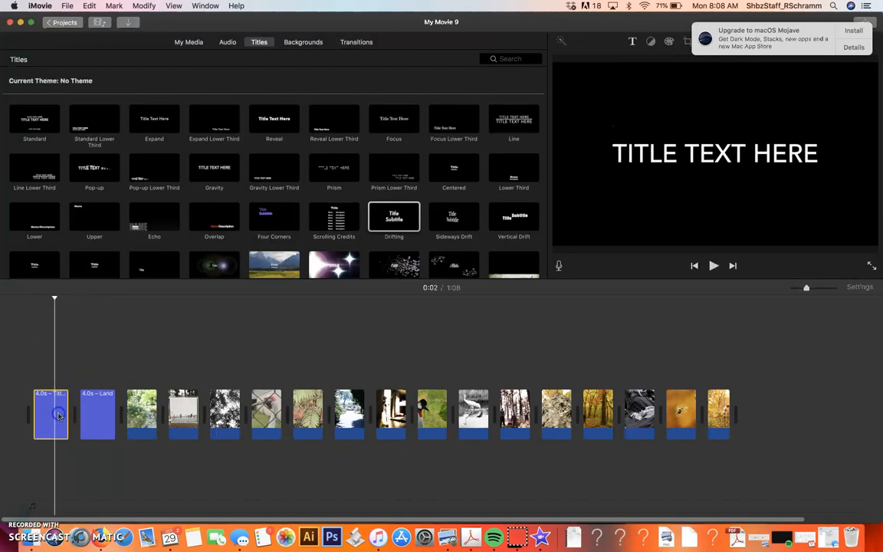
{"action": "double_click", "coordinate": [58, 415]}
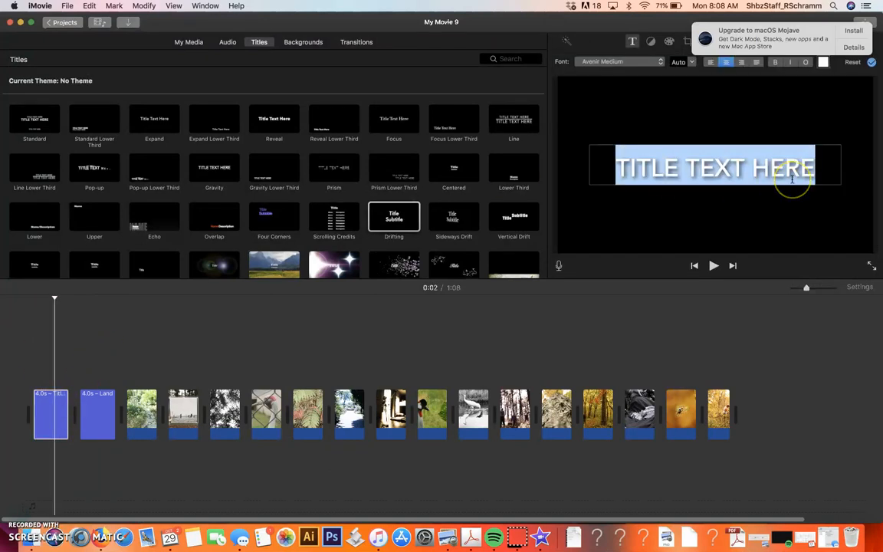
{"action": "type", "text": "PHOTO PRESENTATION"}
{"action": "key", "text": "super+a"}
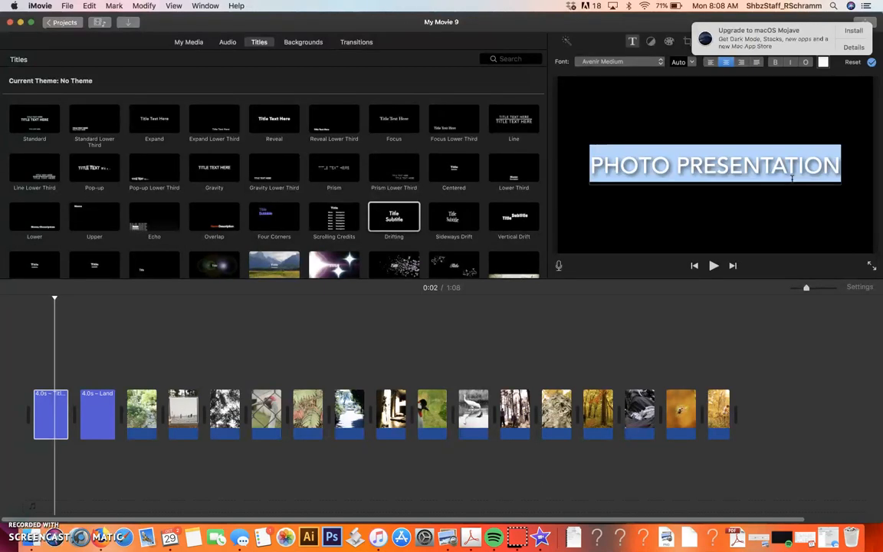
{"action": "left_click", "coordinate": [238, 320]}
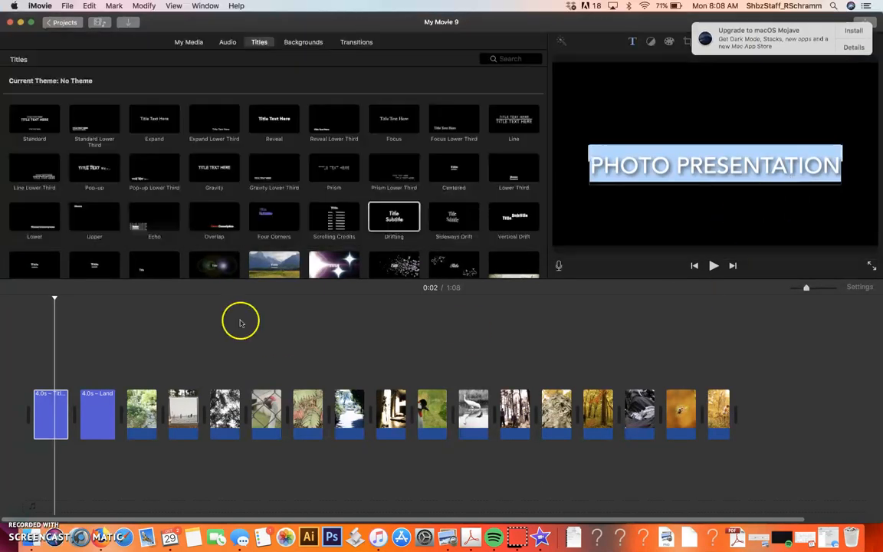
- Play the movie from the beginning to check both opening titles
{"action": "left_click", "coordinate": [9, 455]}
{"action": "key", "text": "space"}
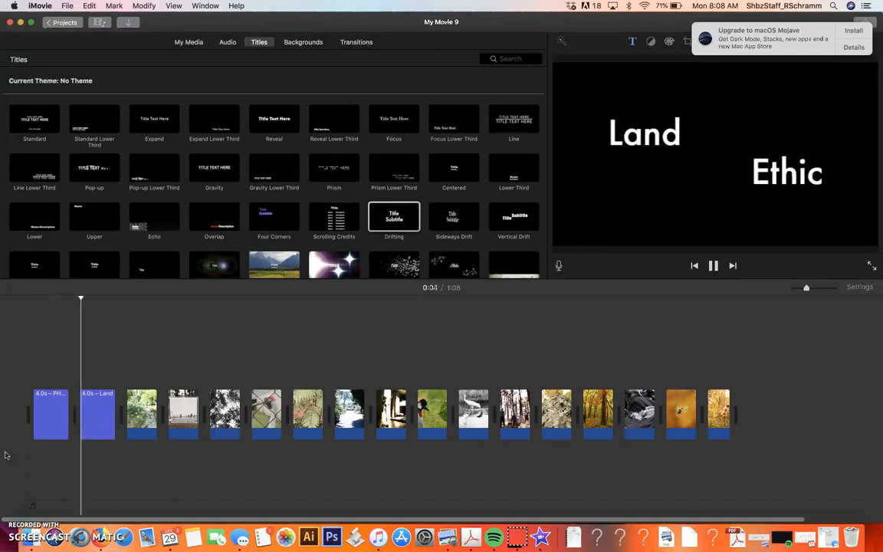
{"action": "left_click", "coordinate": [5, 450]}
- Shorten the Land Ethic title clip to 3.3 s and play it through to the first photo
{"action": "left_click", "coordinate": [111, 434]}
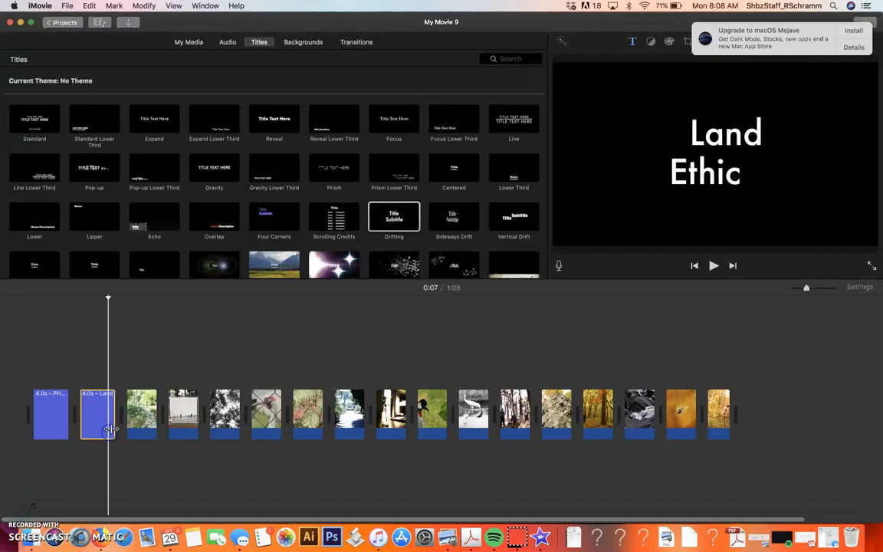
{"action": "left_click_drag", "start_coordinate": [114, 423], "coordinate": [97, 424]}
{"action": "left_click", "coordinate": [79, 357]}
{"action": "key", "text": "space"}
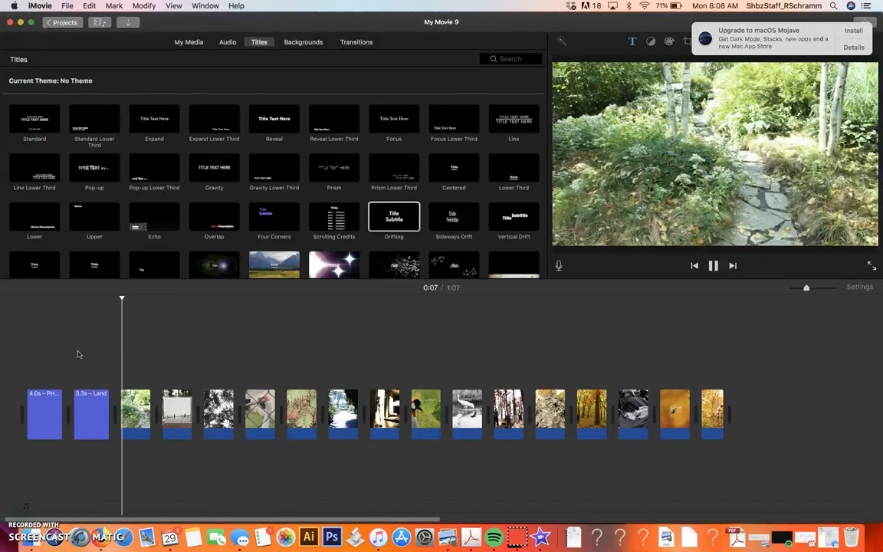
{"action": "key", "text": "space"}
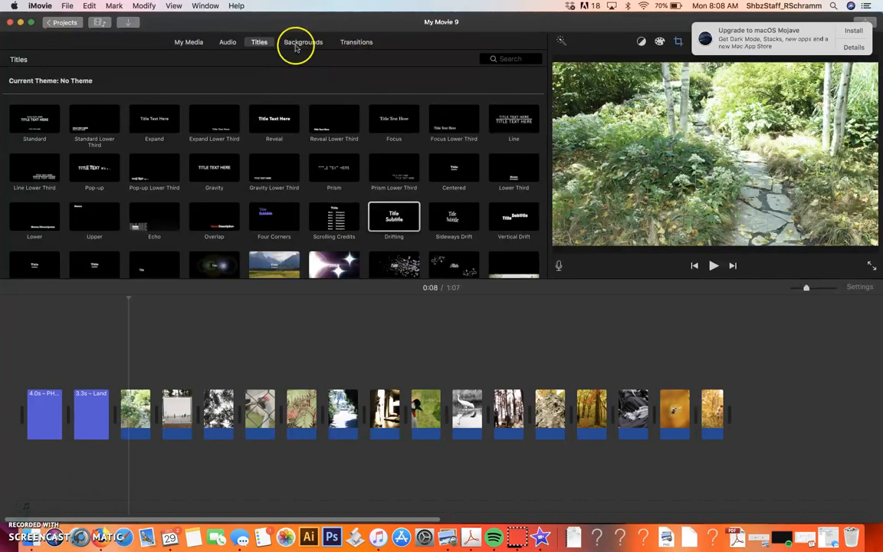
- Add the Modern track from the sound effects beneath the first photo onward, and trim its end to the last photo
{"action": "left_click", "coordinate": [227, 43]}
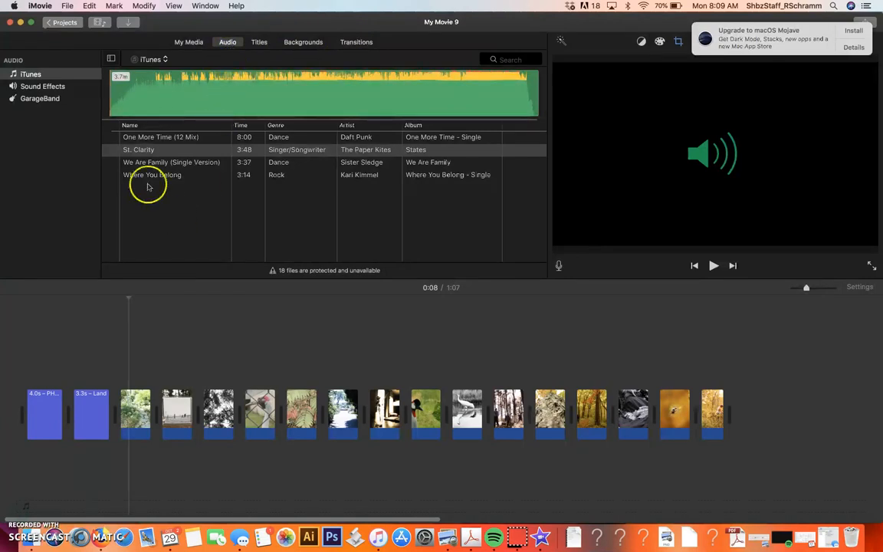
{"action": "left_click", "coordinate": [190, 104]}
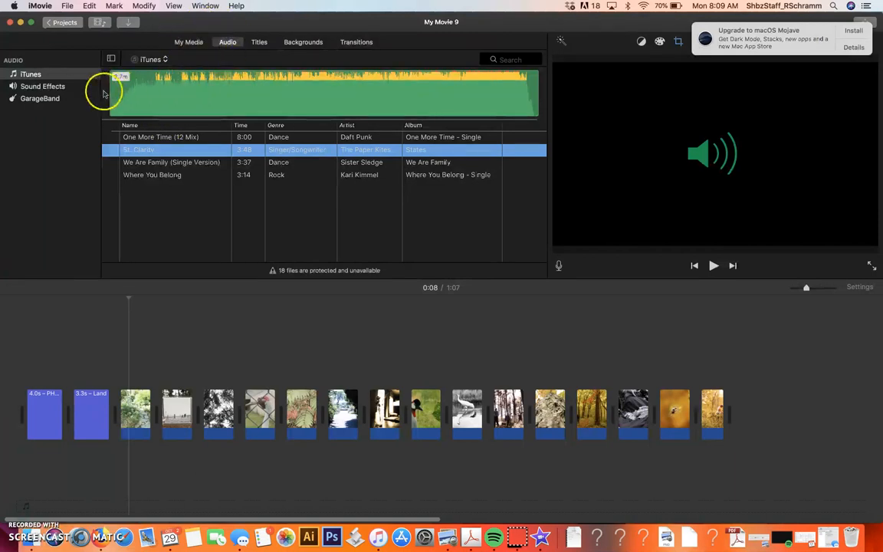
{"action": "left_click", "coordinate": [35, 88]}
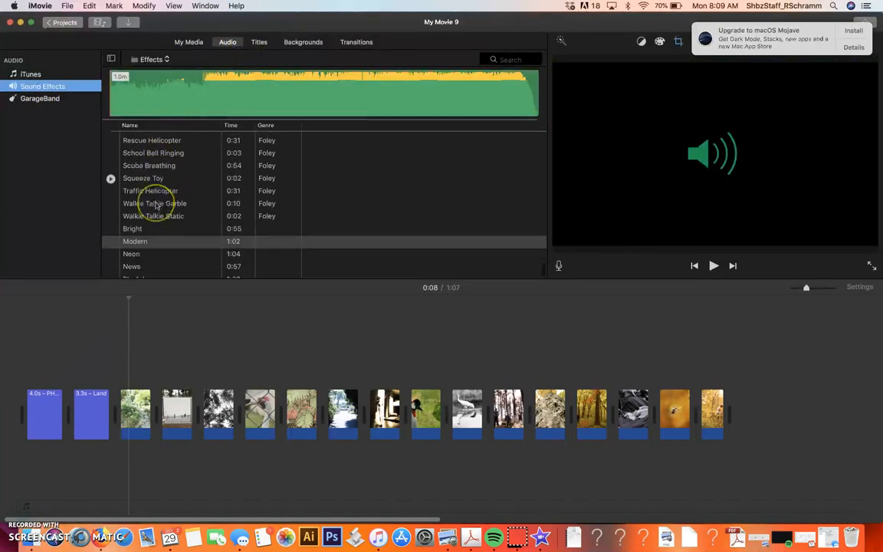
{"action": "scroll", "coordinate": [156, 205], "scroll_direction": "down", "scroll_amount": 2}
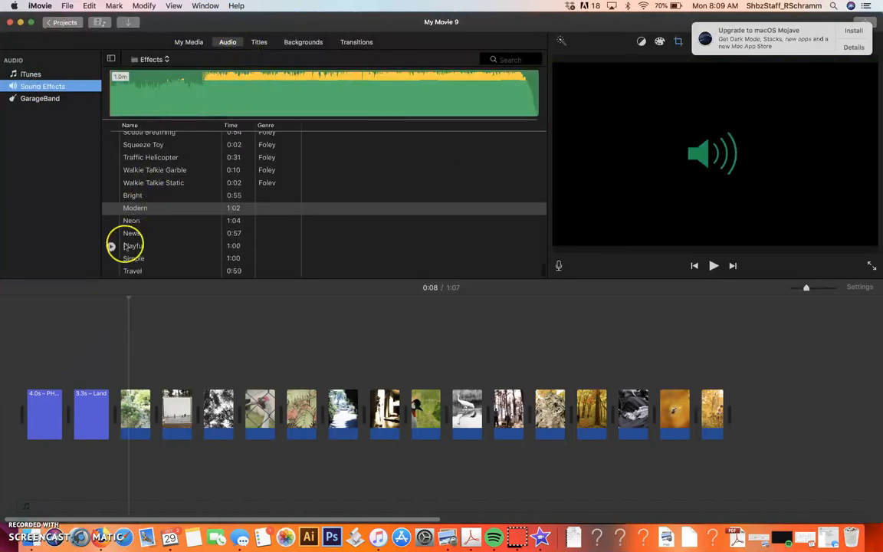
{"action": "left_click", "coordinate": [142, 208]}
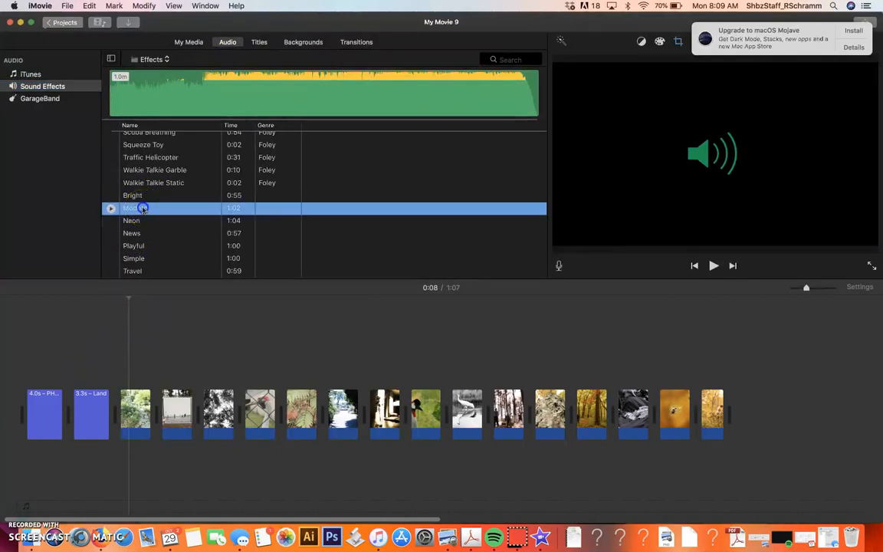
{"action": "left_click_drag", "start_coordinate": [128, 389], "coordinate": [119, 481]}
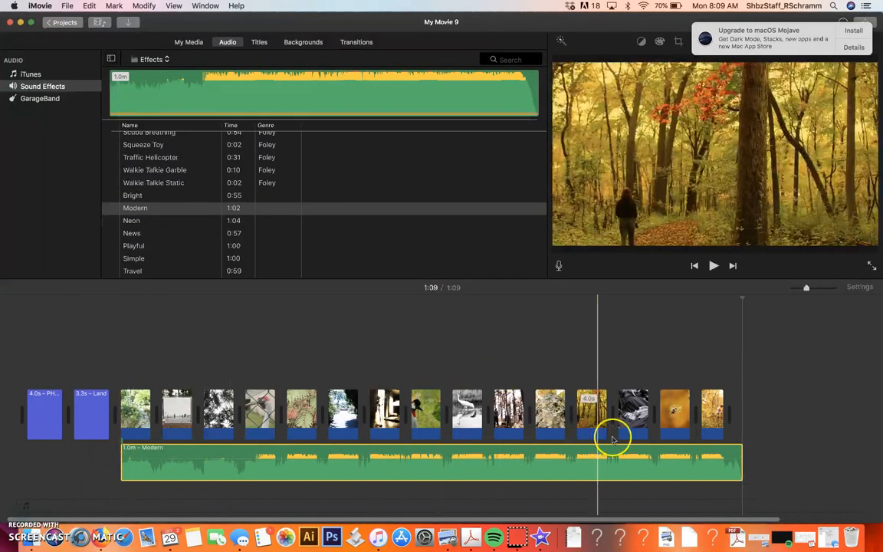
{"action": "left_click_drag", "start_coordinate": [740, 467], "coordinate": [277, 460]}
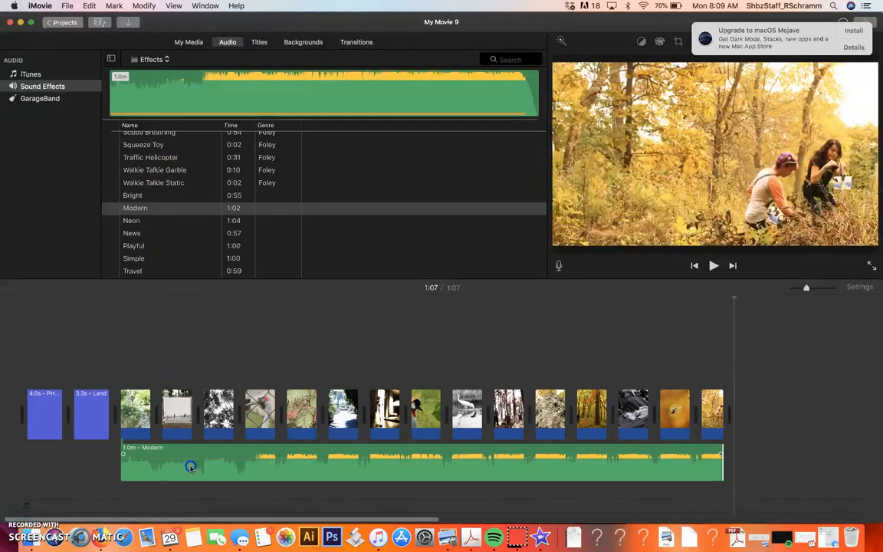
{"action": "left_click", "coordinate": [387, 477]}
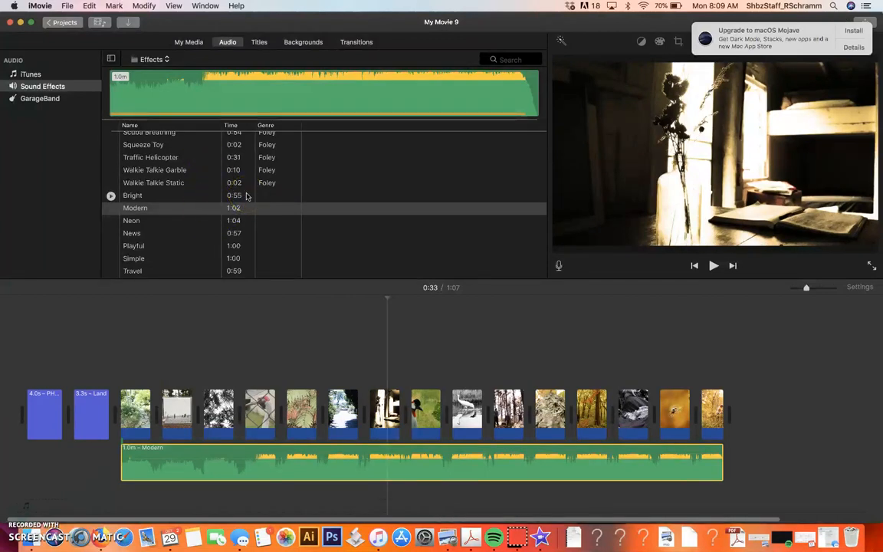
- Open the voiceover recording controls and place the playhead at the start of the first photo
{"action": "left_click", "coordinate": [559, 270]}
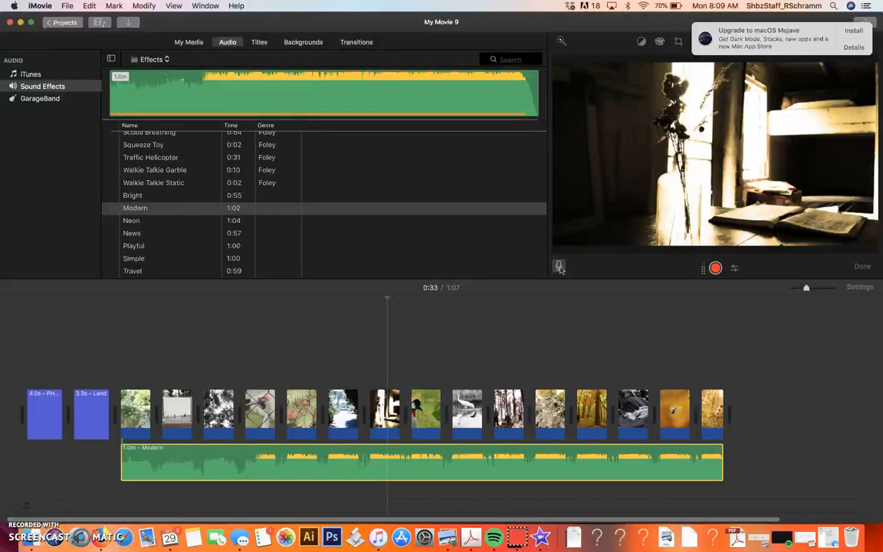
{"action": "left_click", "coordinate": [121, 355]}
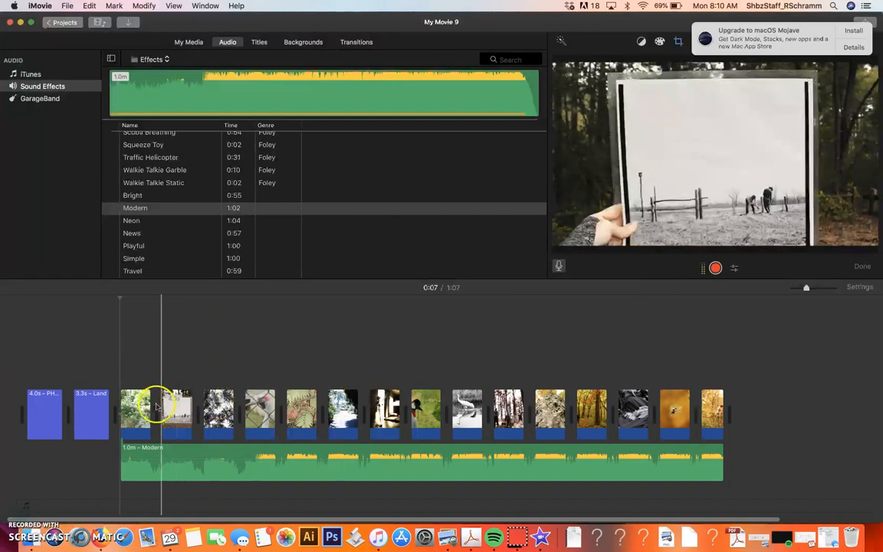
- Play back the movie's opening titles and first photos to check them with the music
{"action": "left_click", "coordinate": [27, 385]}
{"action": "key", "text": "space"}
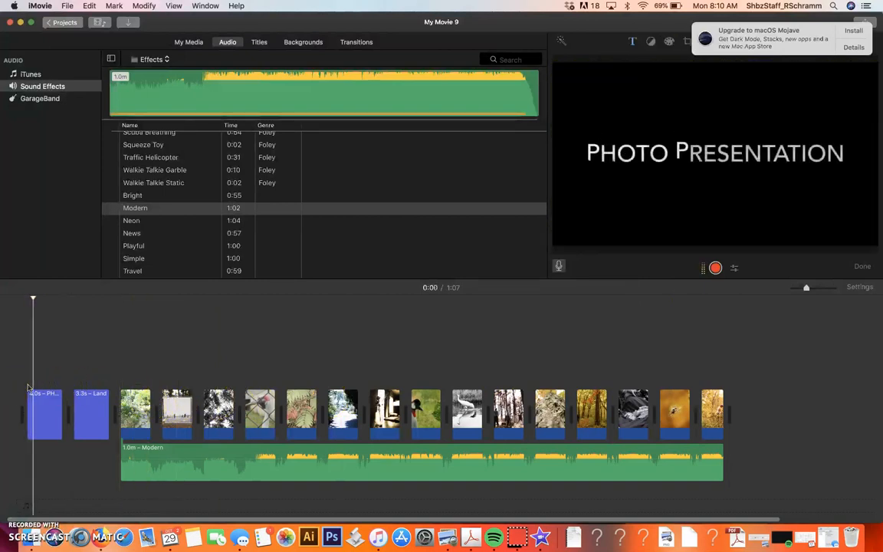
{"action": "key", "text": "space"}
{"action": "left_click", "coordinate": [83, 377]}
{"action": "key", "text": "space"}
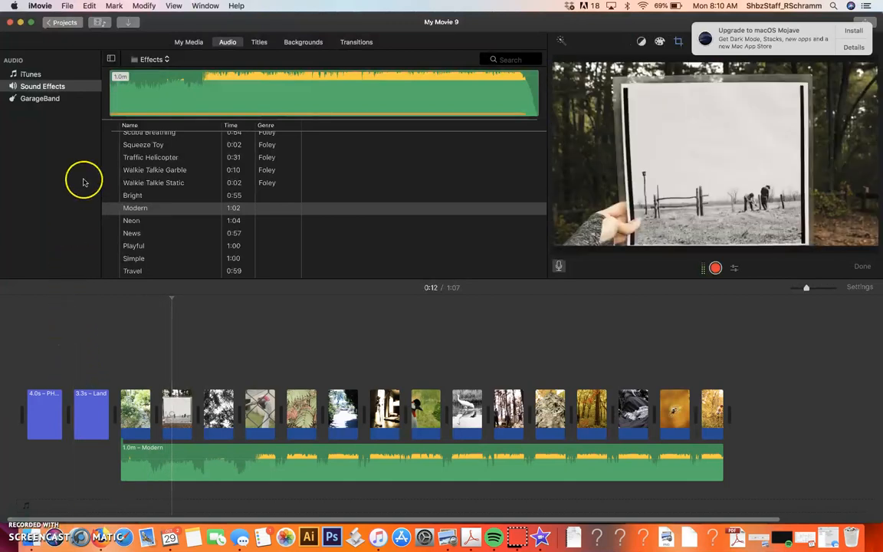
- Share the finished movie to Theater
{"action": "left_click", "coordinate": [68, 6]}
{"action": "mouse_move", "coordinate": [108, 157]}
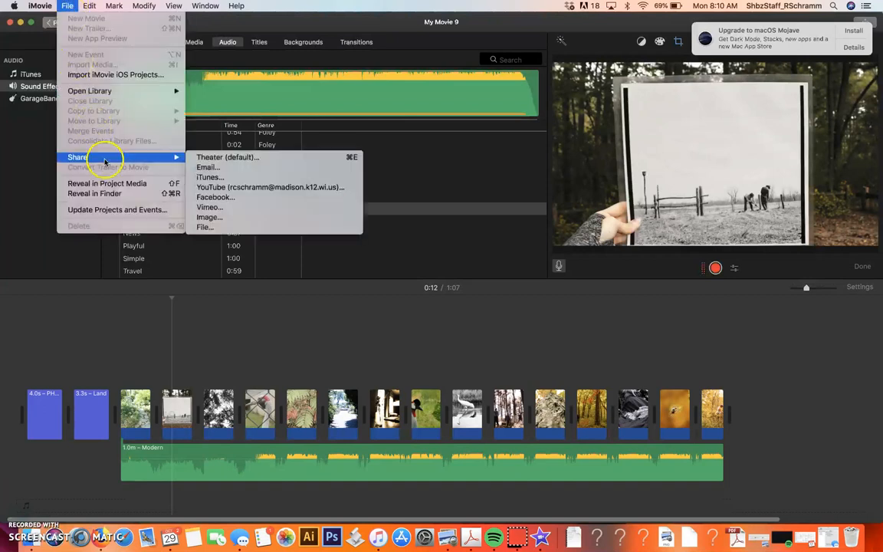
{"action": "left_click", "coordinate": [205, 166]}
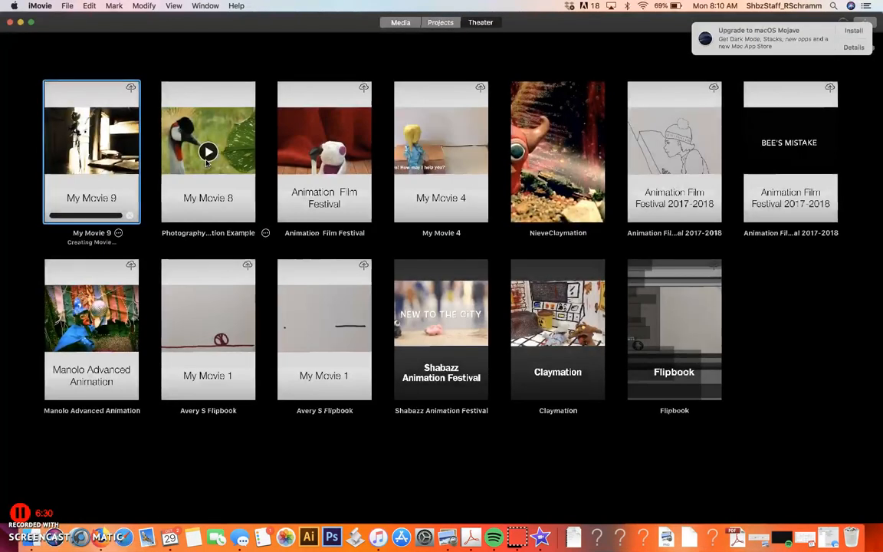